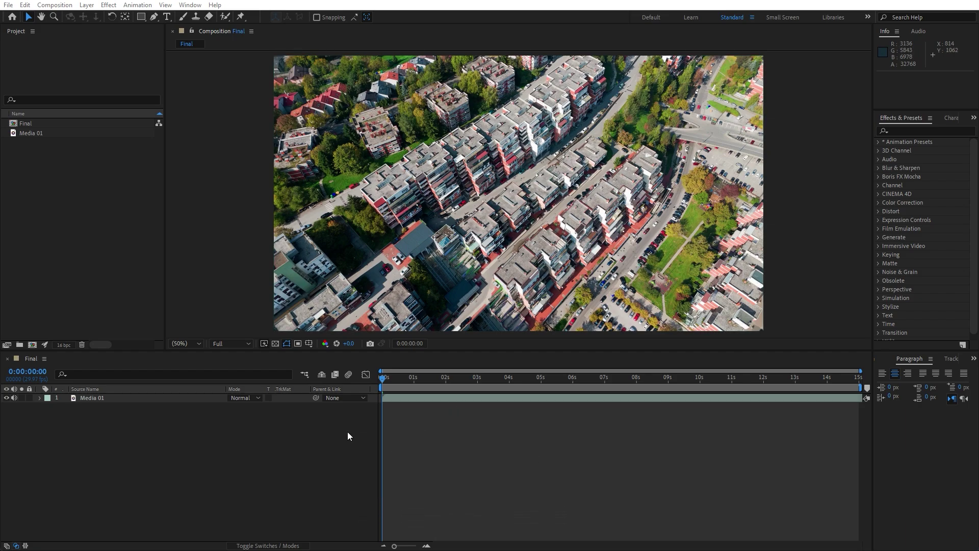
- Search 'dehancer' in Effects & Presets and apply Dehancer Pro v7.2.0 to the Media 01 layer
left_click(97, 398)
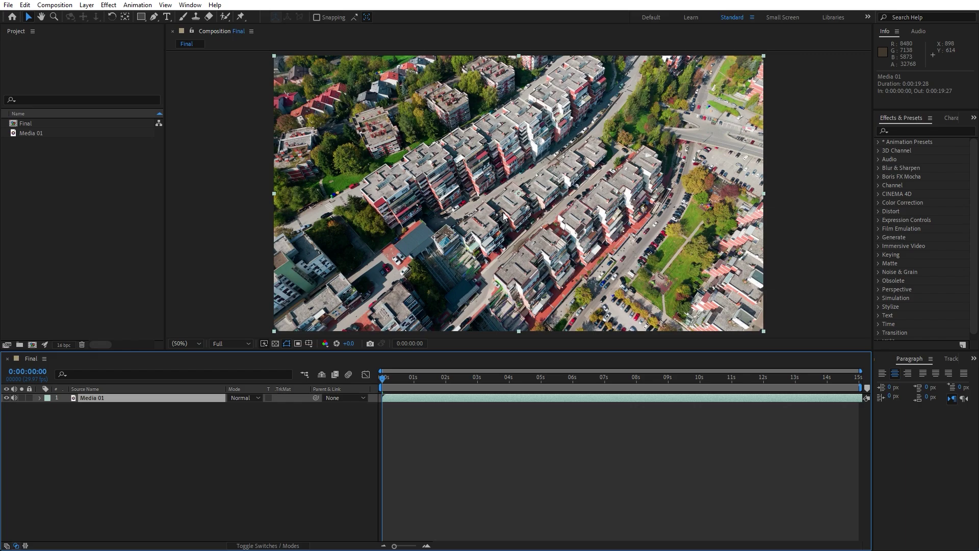
left_click(186, 472)
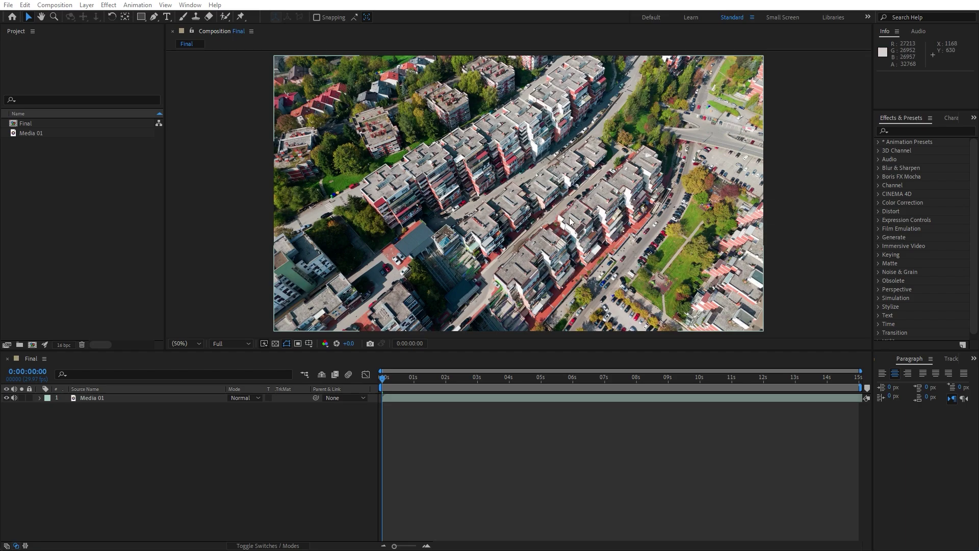
left_click(904, 131)
type("dehancer")
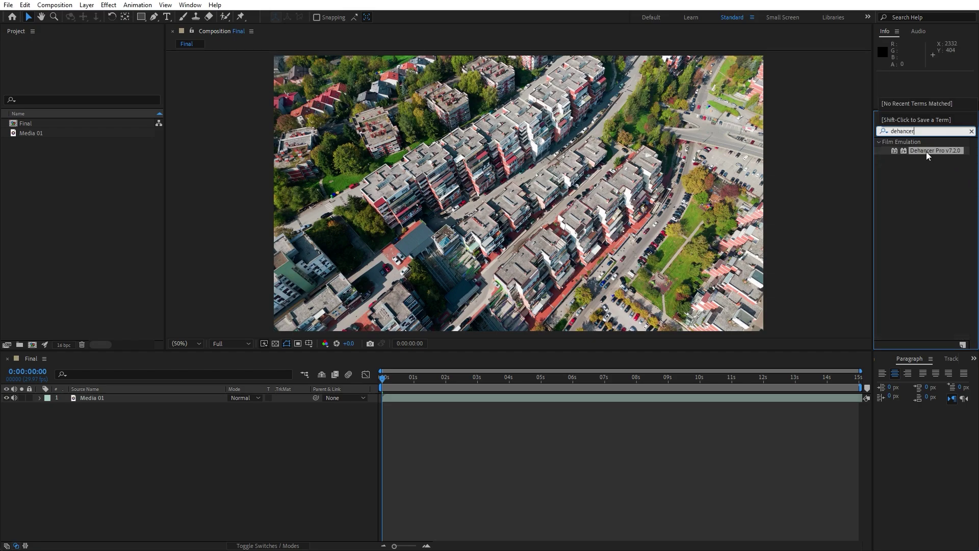
left_click_drag(926, 151, 103, 397)
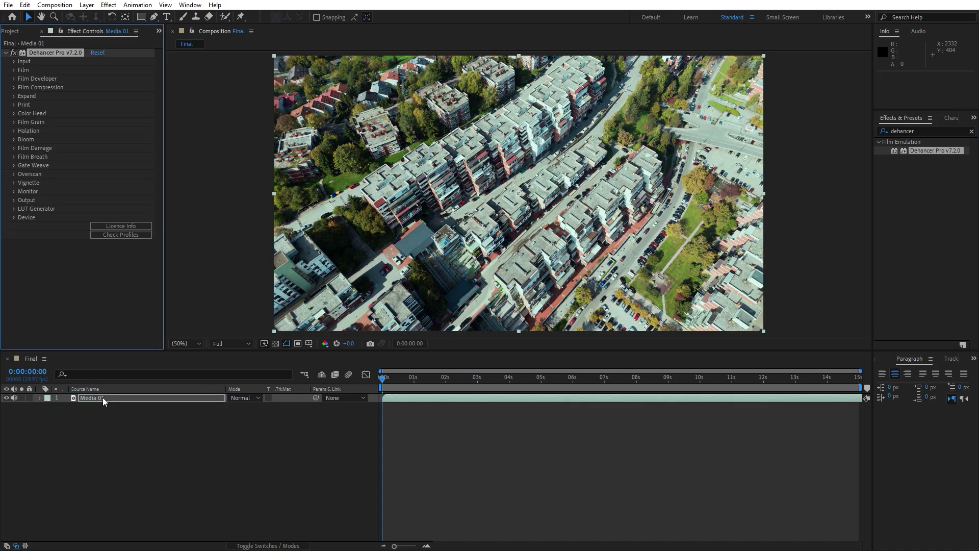
- Expand Dehancer's Input settings, keeping the Source at Rec.709, and reveal Exposure Comp
left_click(141, 314)
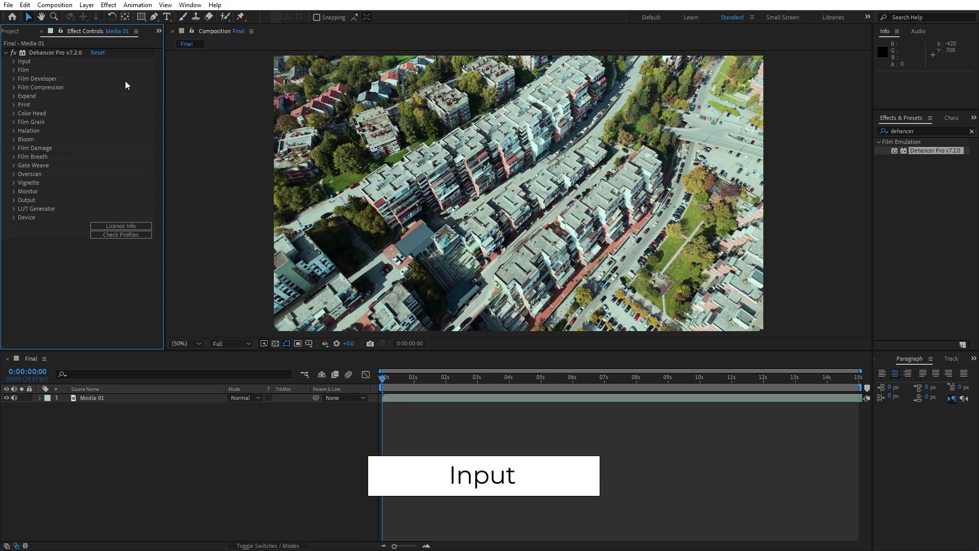
left_click(14, 62)
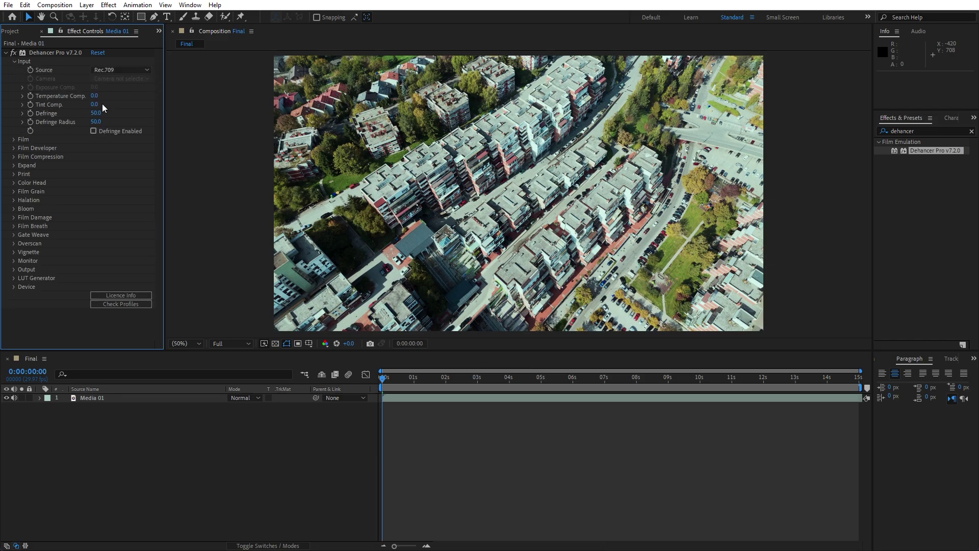
left_click(99, 75)
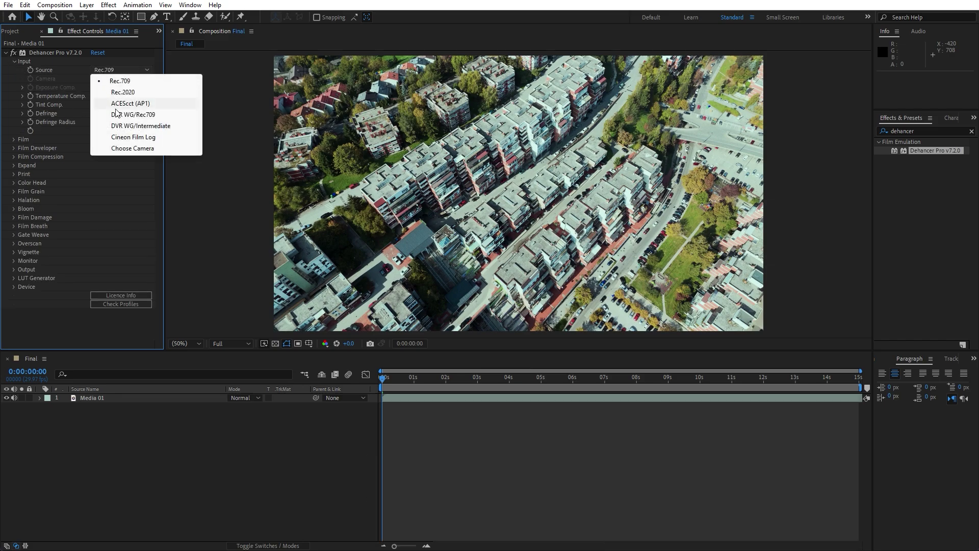
left_click(116, 157)
left_click_drag(94, 95, 88, 116)
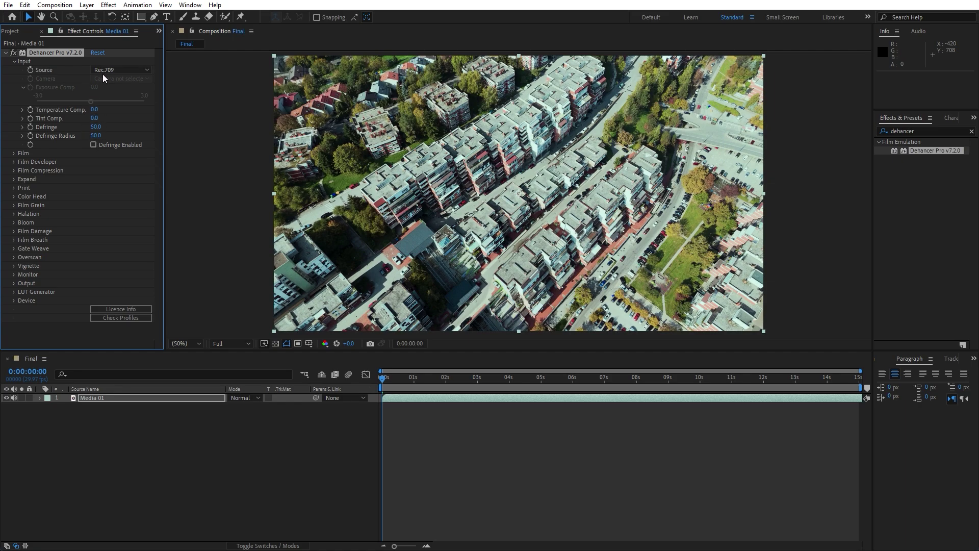
- Expand Dehancer's Film section and choose the Kodak Ektar 100 film stock profile
left_click(13, 61)
left_click(14, 70)
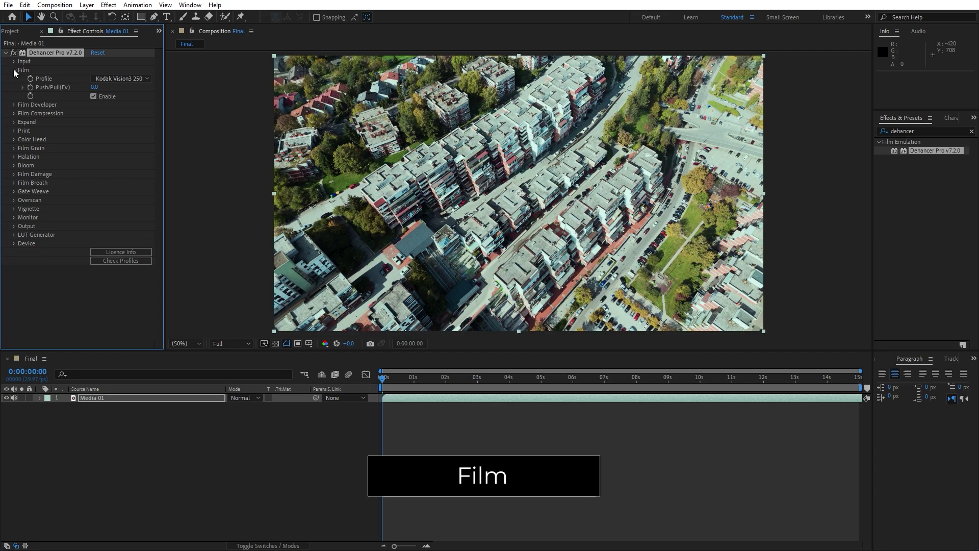
left_click(117, 79)
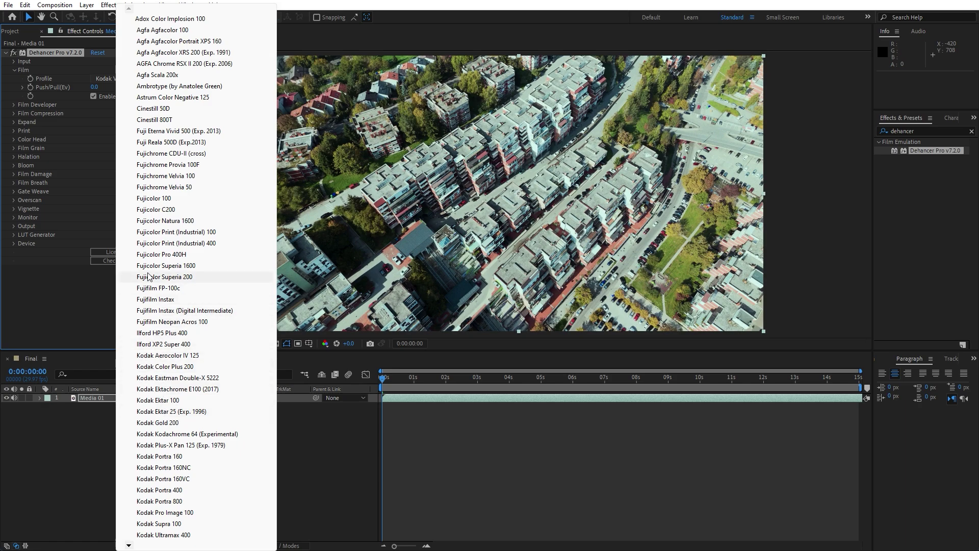
left_click(169, 398)
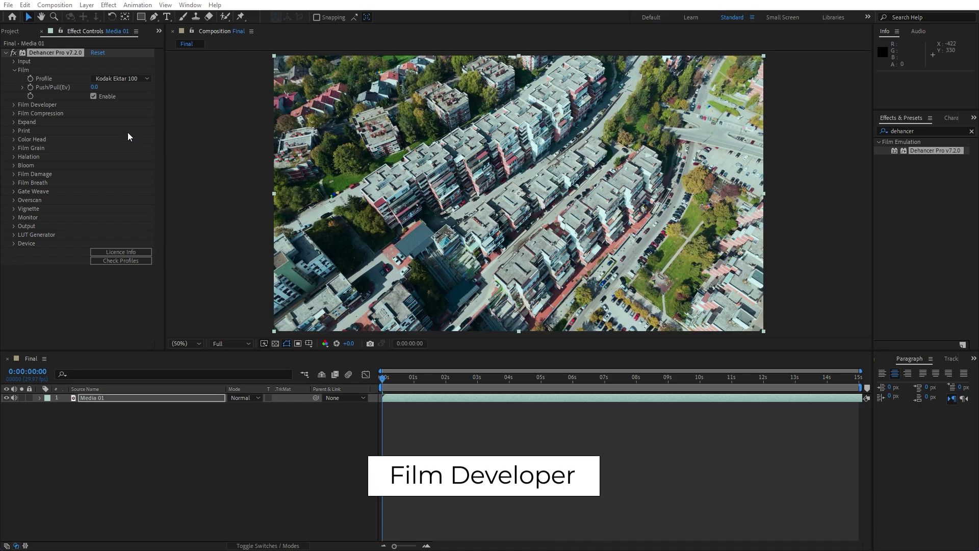
- In Film Developer, try a higher Contrast Boost, then set it back to 0
left_click(14, 70)
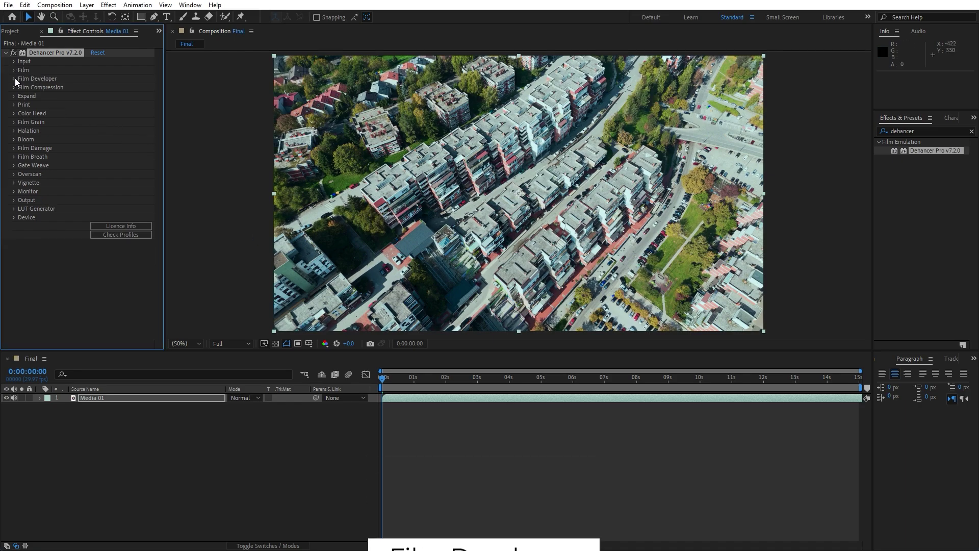
left_click(14, 78)
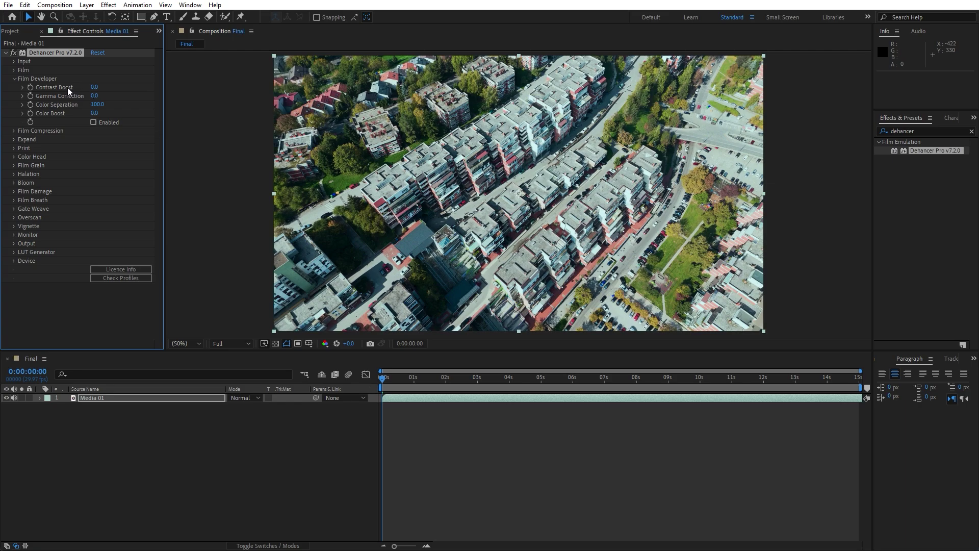
mouse_move(94, 87)
left_mouse_down()
mouse_move(140, 87)
mouse_move(82, 89)
left_mouse_up()
left_click(95, 87)
type("0")
key("Return")
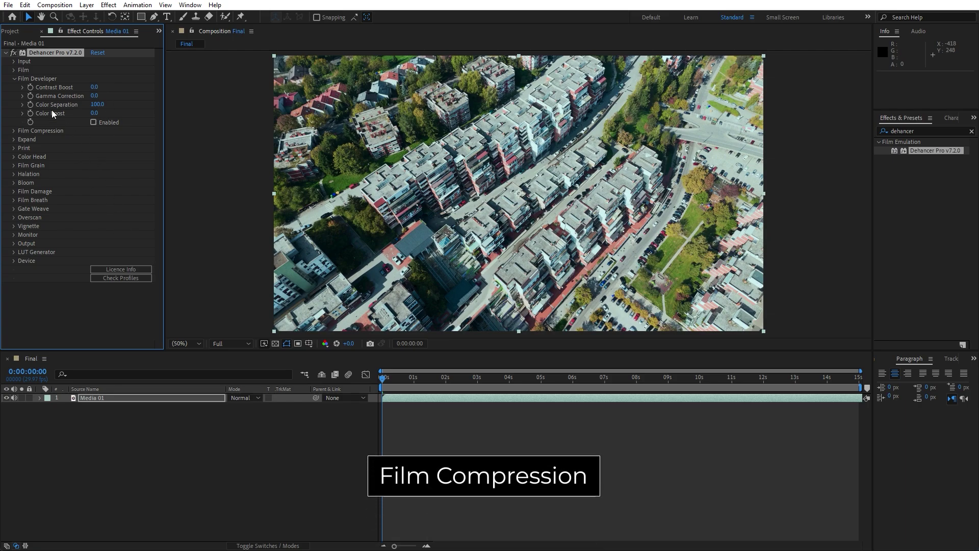
- Try Film Compression Impact and White Point changes, cancelling a stray solid dialog and undoing the Impact change
left_click(14, 79)
left_click(14, 87)
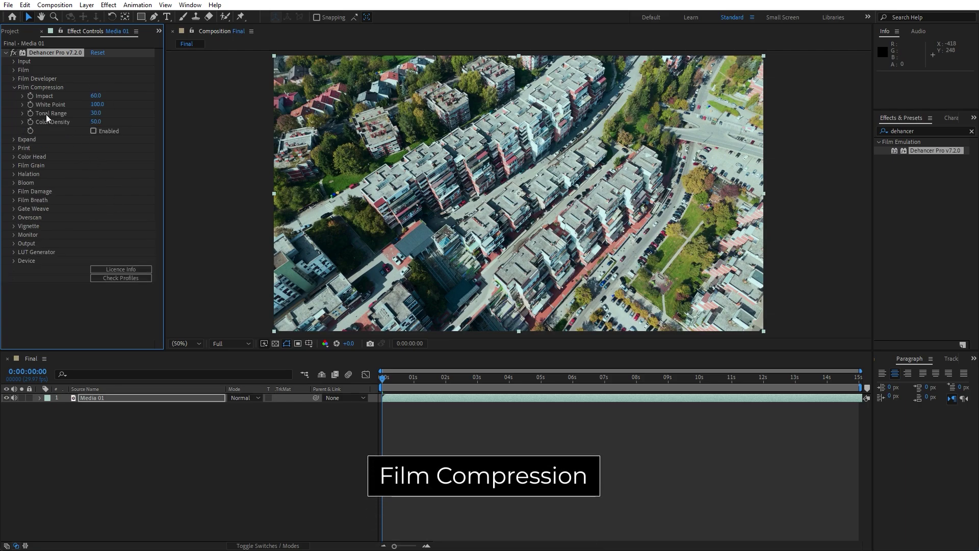
left_click_drag(96, 97, 116, 98)
key("ctrl+y")
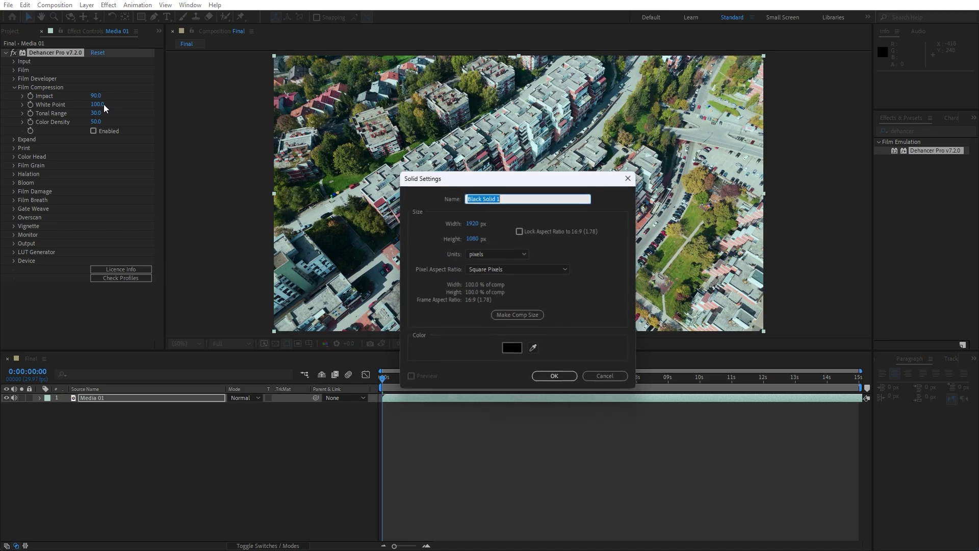
left_click(617, 377)
key("ctrl+z")
left_click_drag(96, 106, 105, 128)
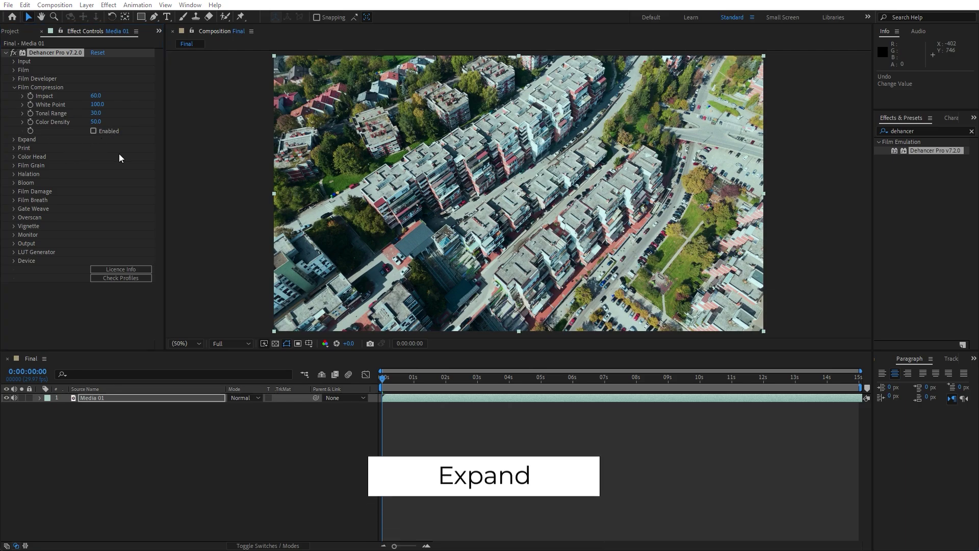
- Raise the Expand section's Black Point and adjust its White Point
left_click(14, 87)
left_click(13, 96)
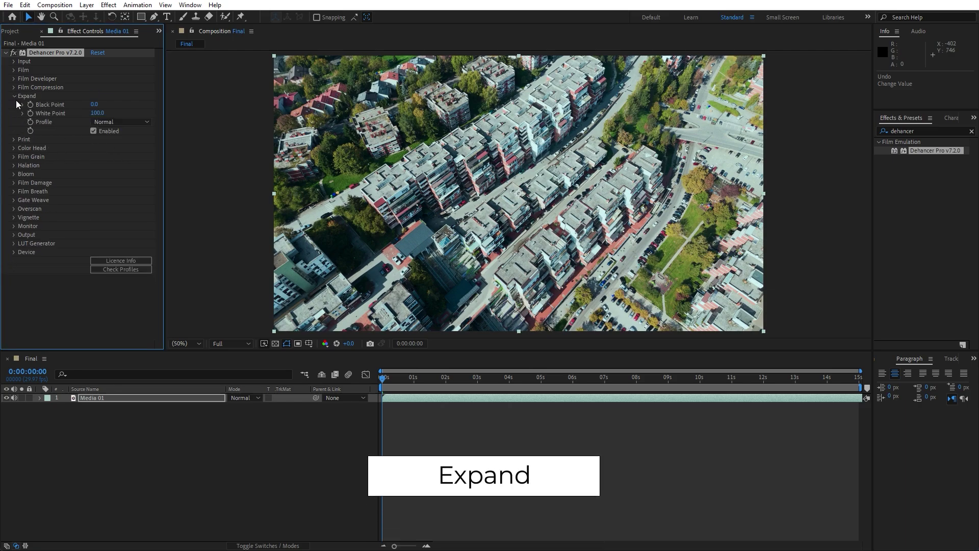
left_click_drag(94, 105, 154, 104)
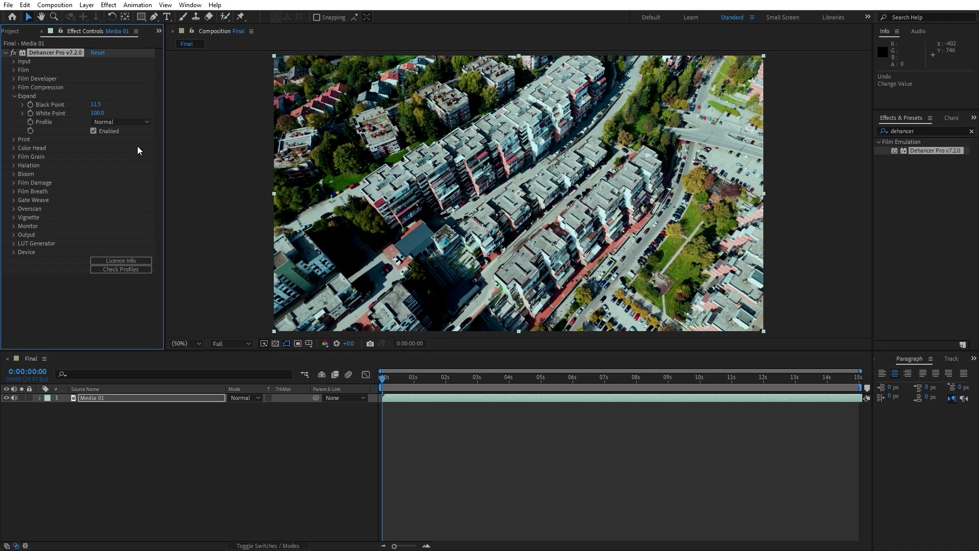
left_click_drag(97, 113, 75, 116)
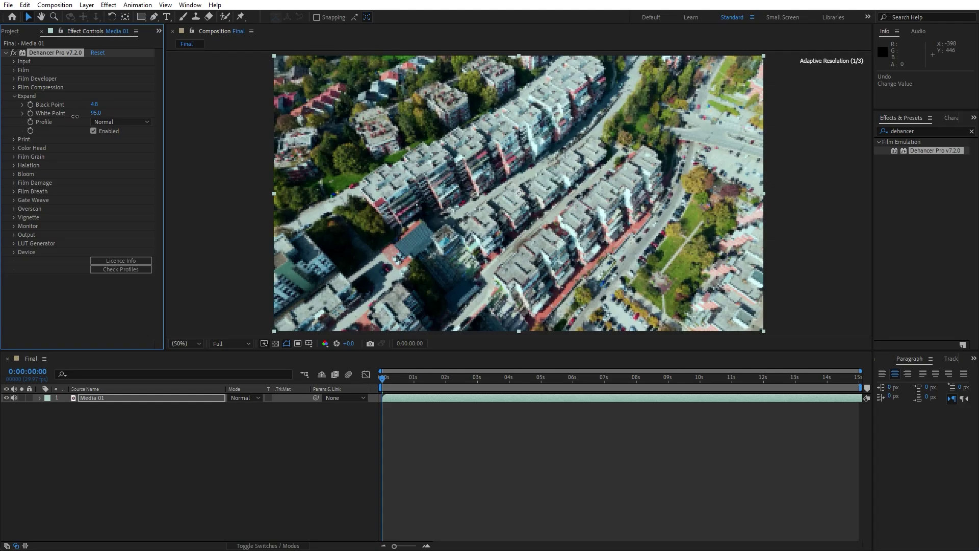
left_click(14, 97)
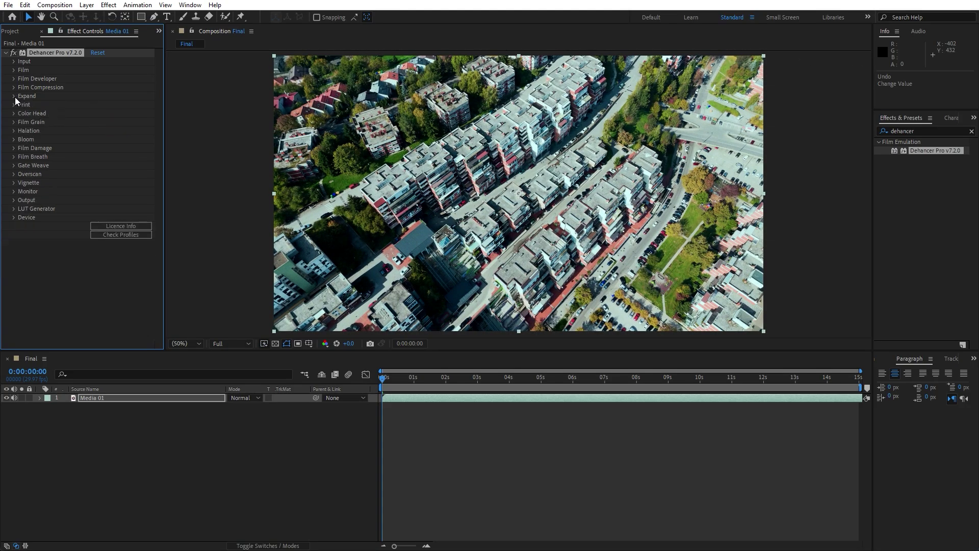
- Raise Print Target White and try the Cineon Film Log, Kodak 2383 and Kodak Endura Glossy Paper profiles
left_click(13, 104)
left_click_drag(95, 123, 104, 124)
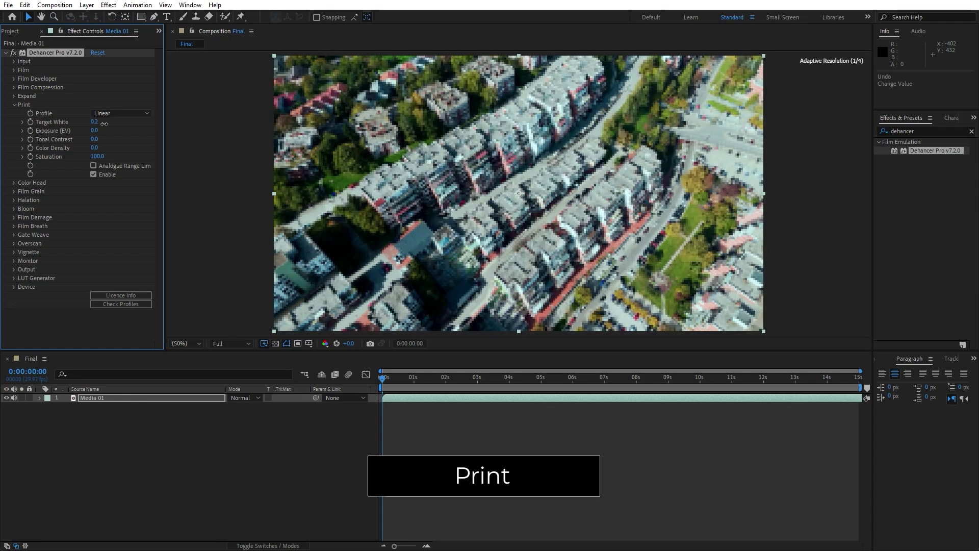
left_click(121, 113)
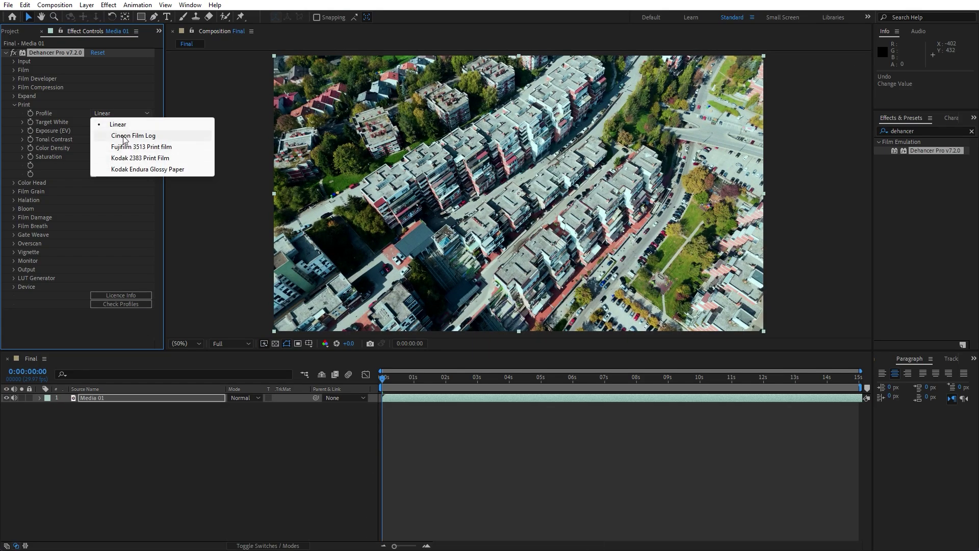
left_click(124, 135)
left_click(122, 115)
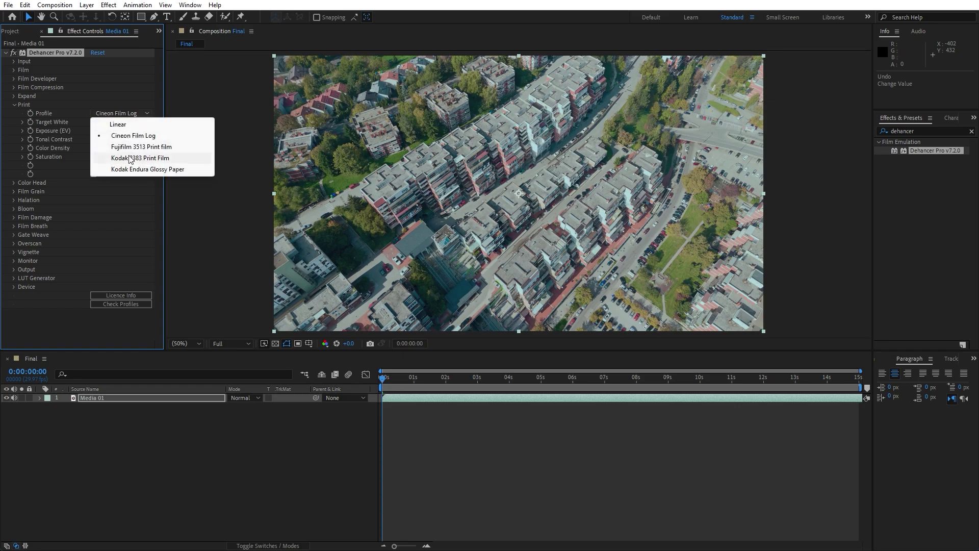
left_click(130, 158)
left_click(123, 114)
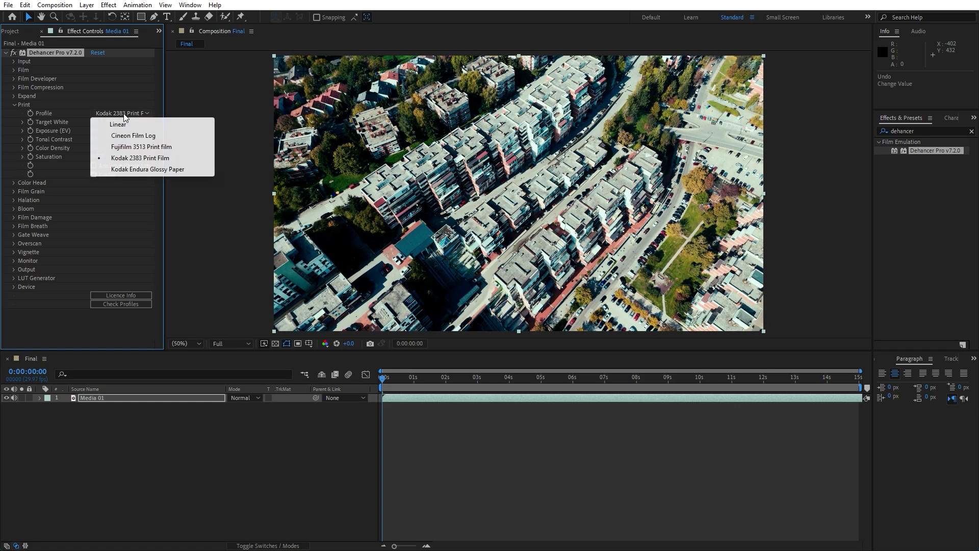
left_click(131, 170)
left_click(14, 105)
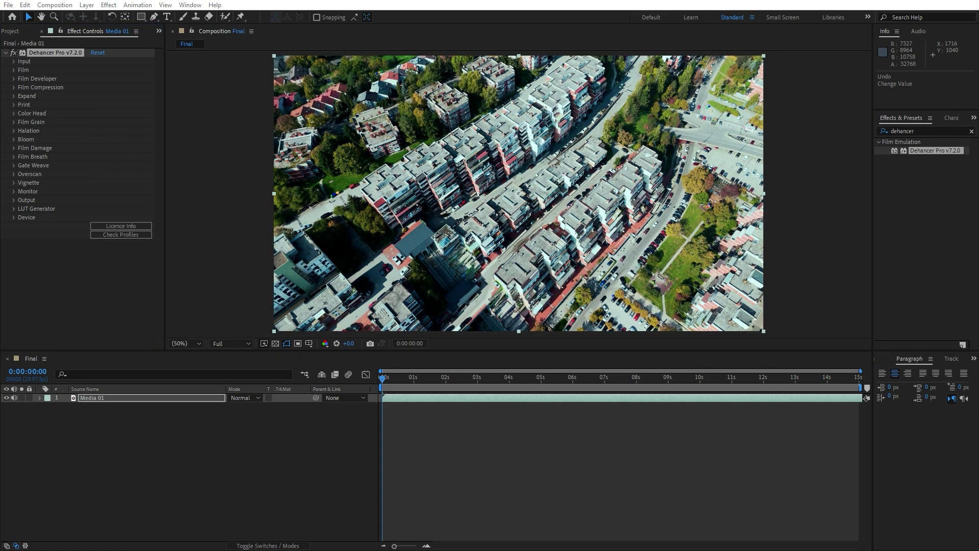
- Darken the Color Head shadows tone to -13
left_click(130, 329)
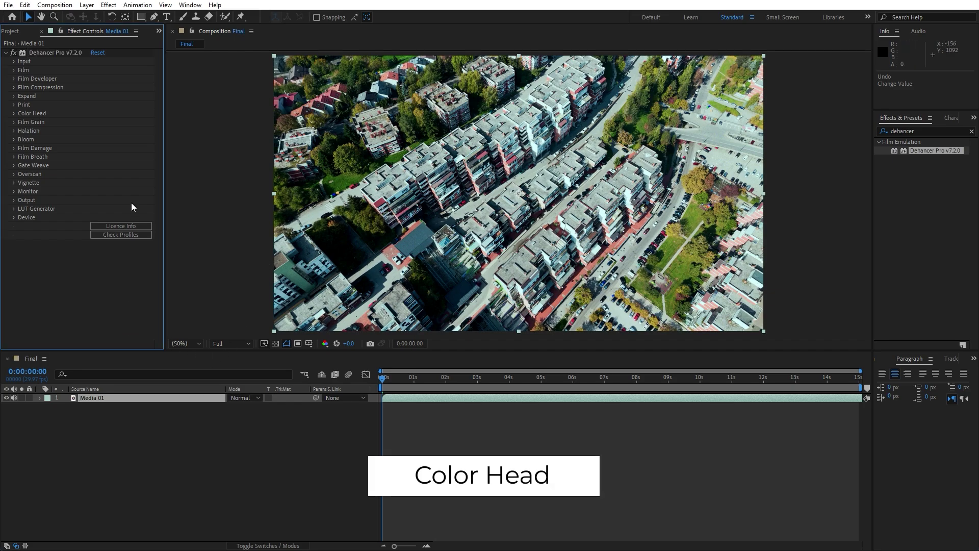
left_click(14, 113)
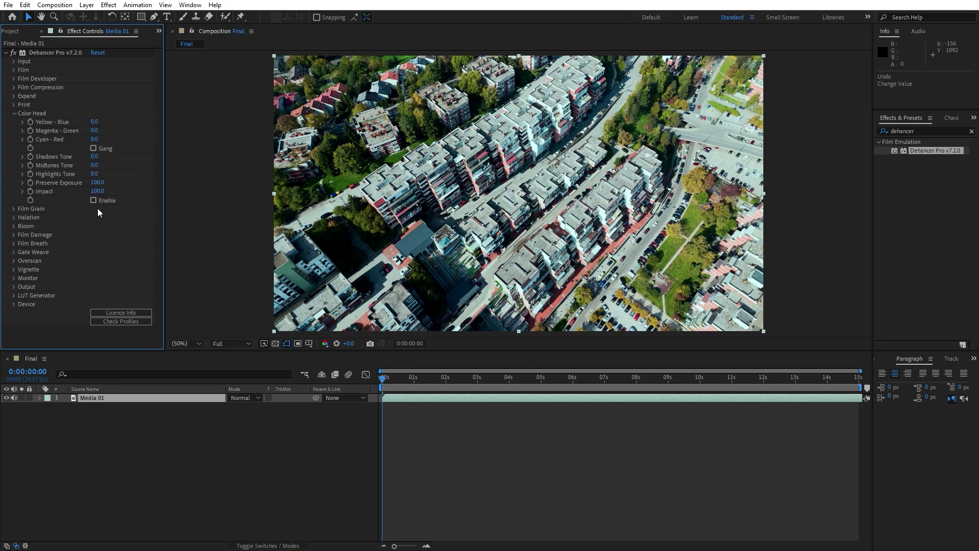
left_click_drag(95, 130, 100, 168)
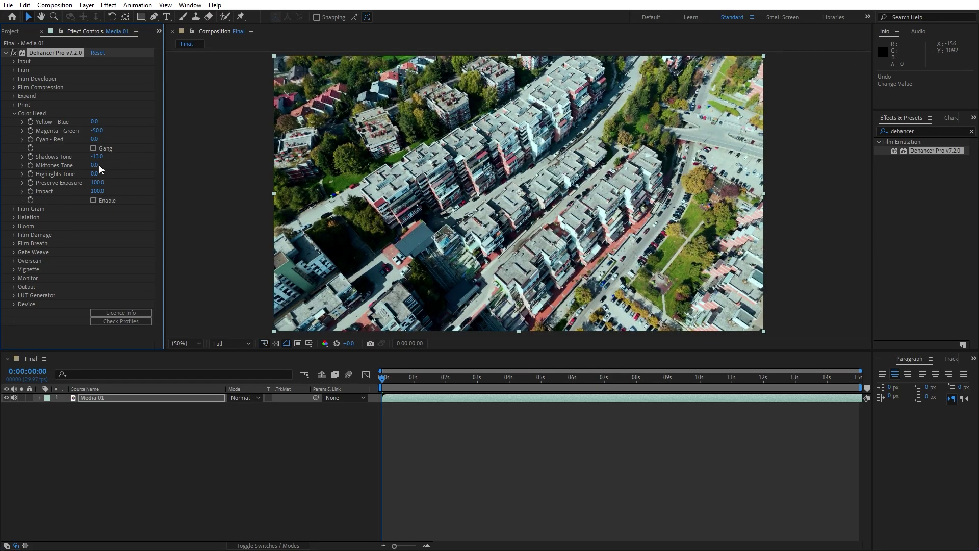
- Set Film Grain to the Custom profile and raise its Amount to 49
left_click(14, 113)
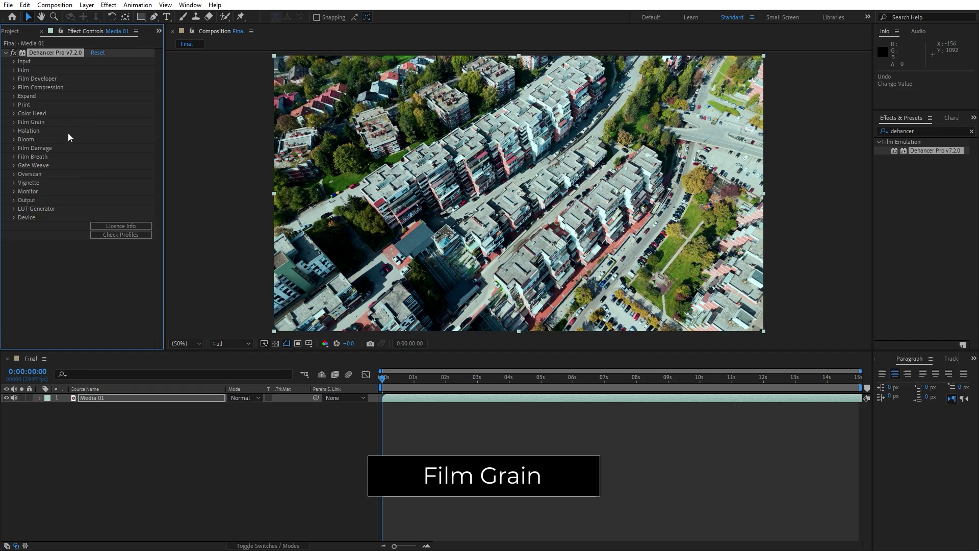
left_click(14, 123)
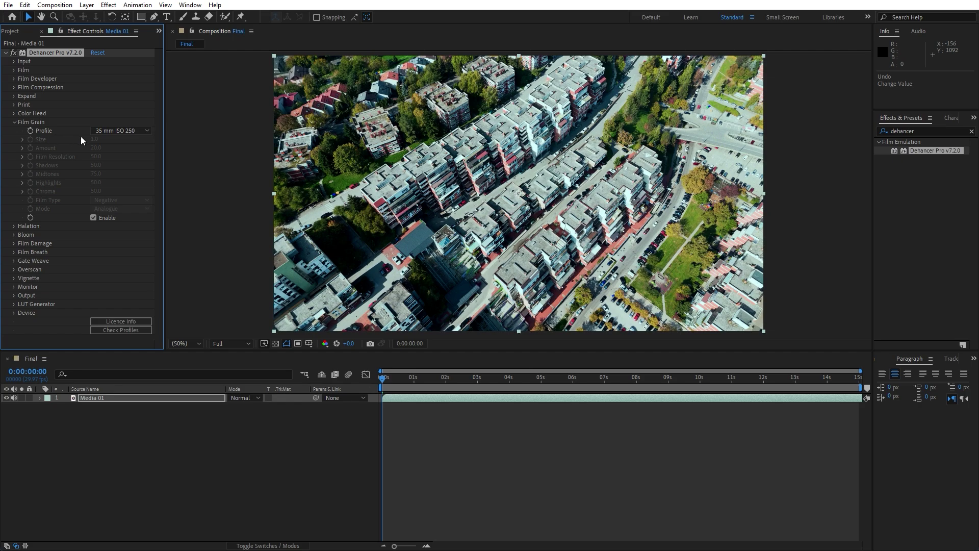
left_click(109, 130)
left_click(122, 142)
left_click_drag(54, 176, 90, 178)
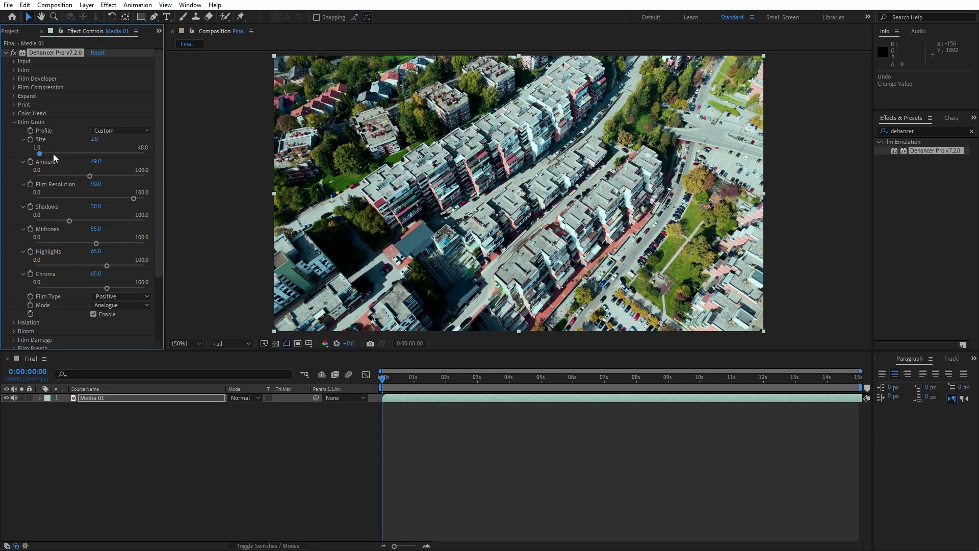
- Change the Halation profile from 8 mm / Super 8 to 35 mm / Super 35, briefly enabling it
left_click(15, 122)
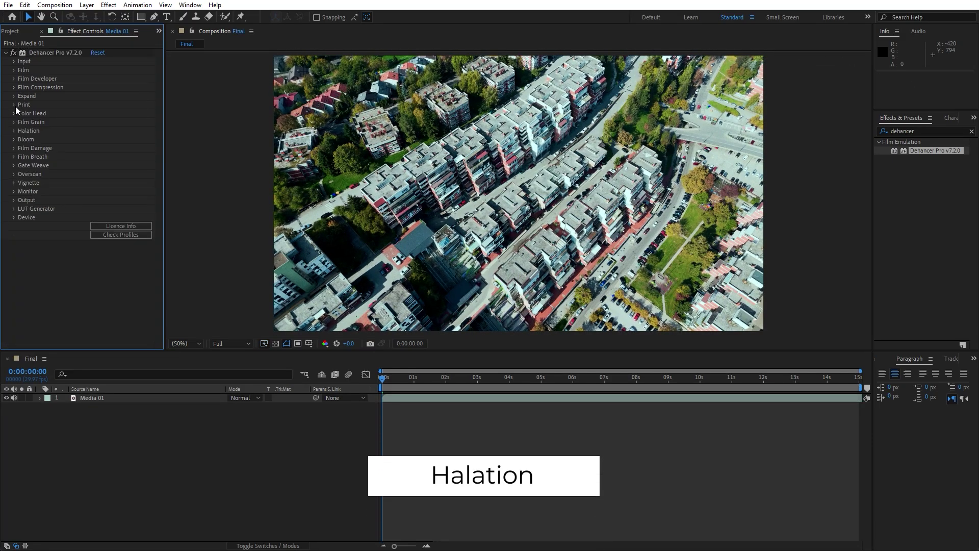
left_click(13, 130)
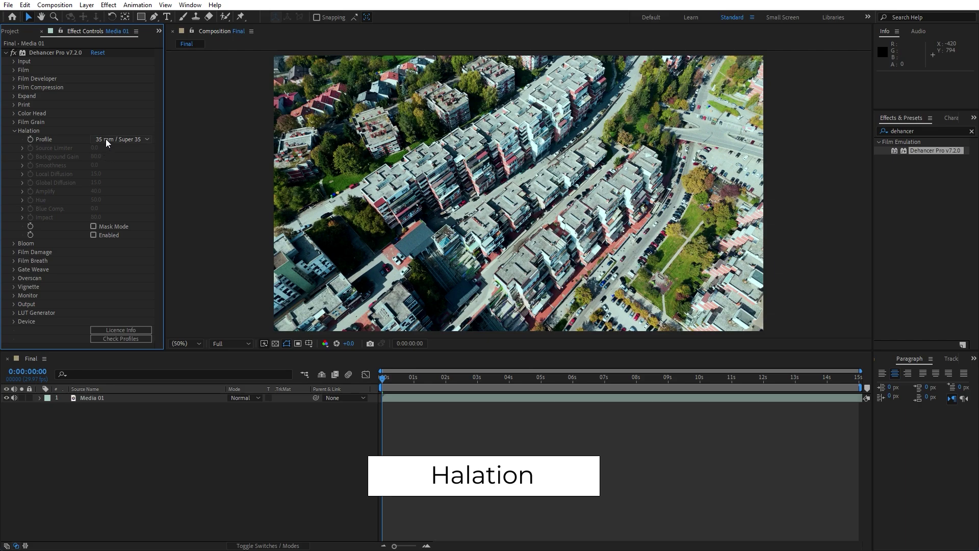
left_click(106, 139)
left_click(120, 161)
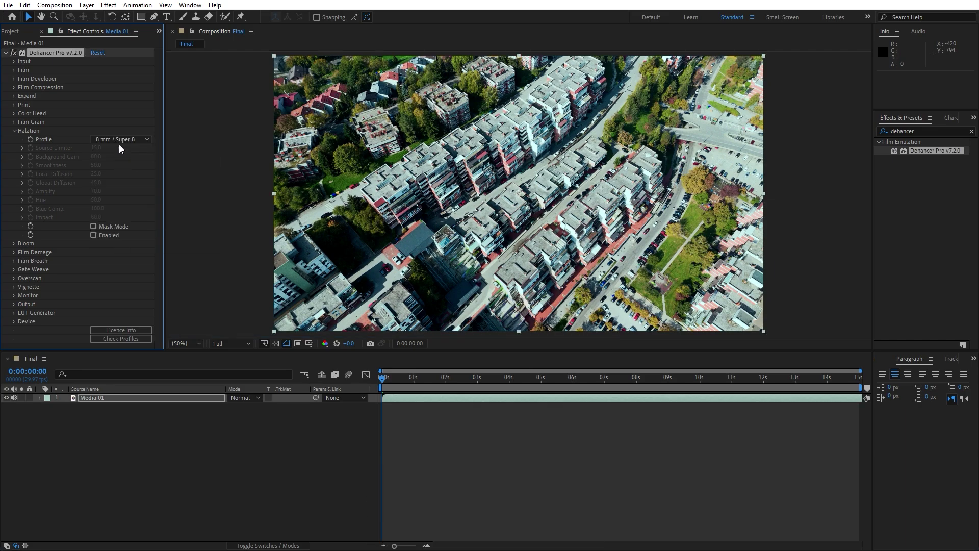
left_click(121, 139)
left_click(136, 220)
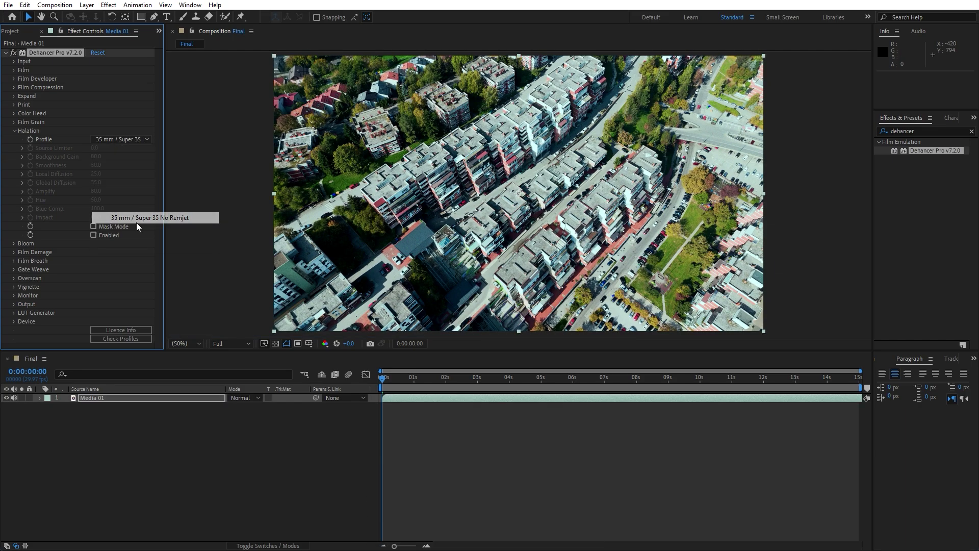
left_click(93, 235)
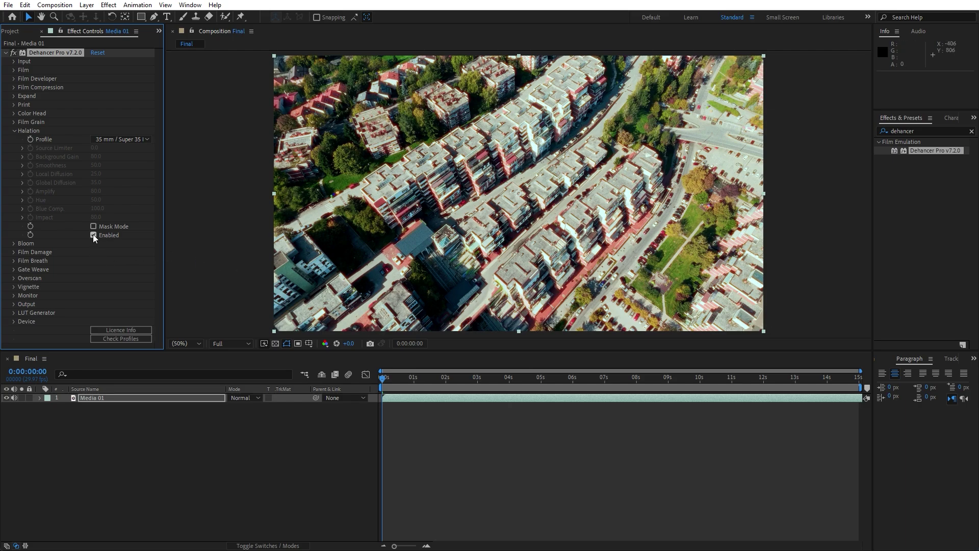
left_click(93, 235)
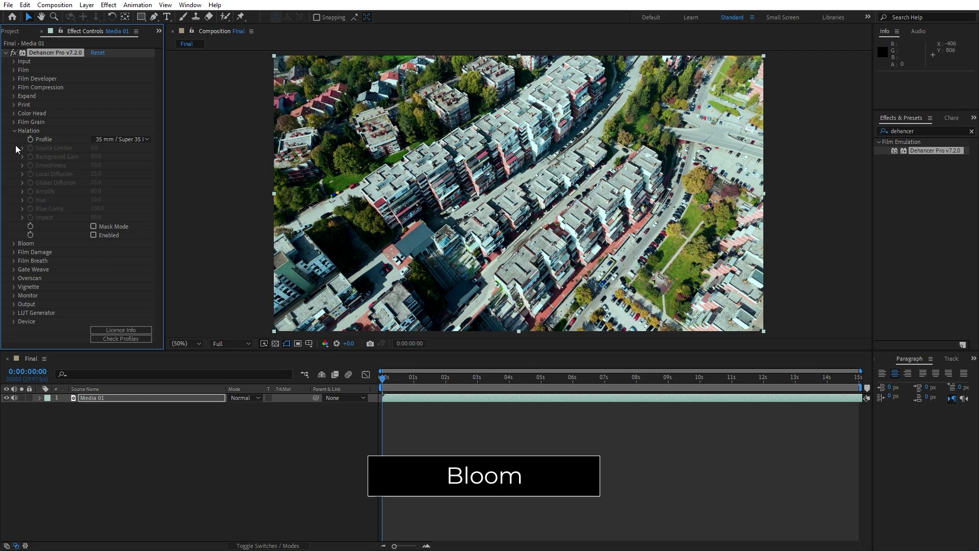
- Expand Bloom and change its profile from 8 mm / Super 8 to Custom
left_click(14, 130)
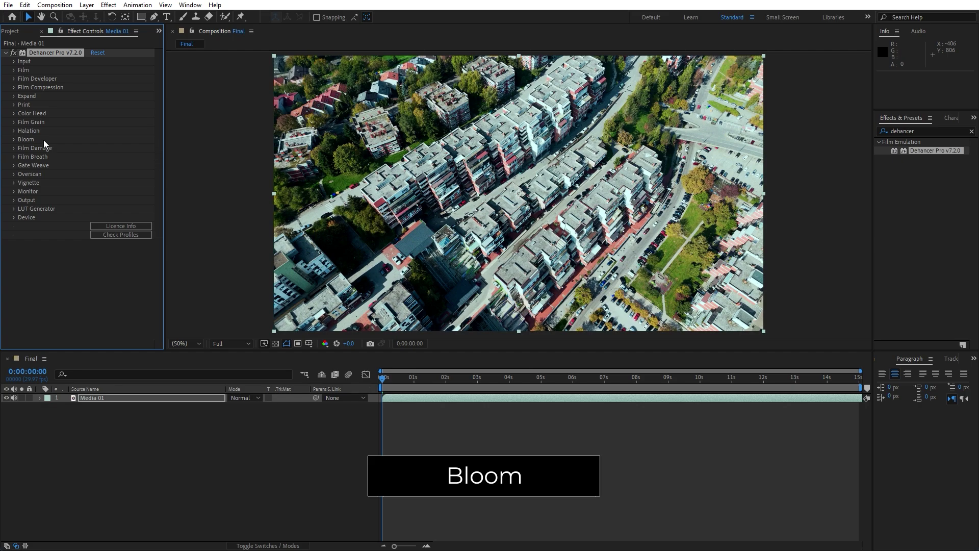
left_click(14, 138)
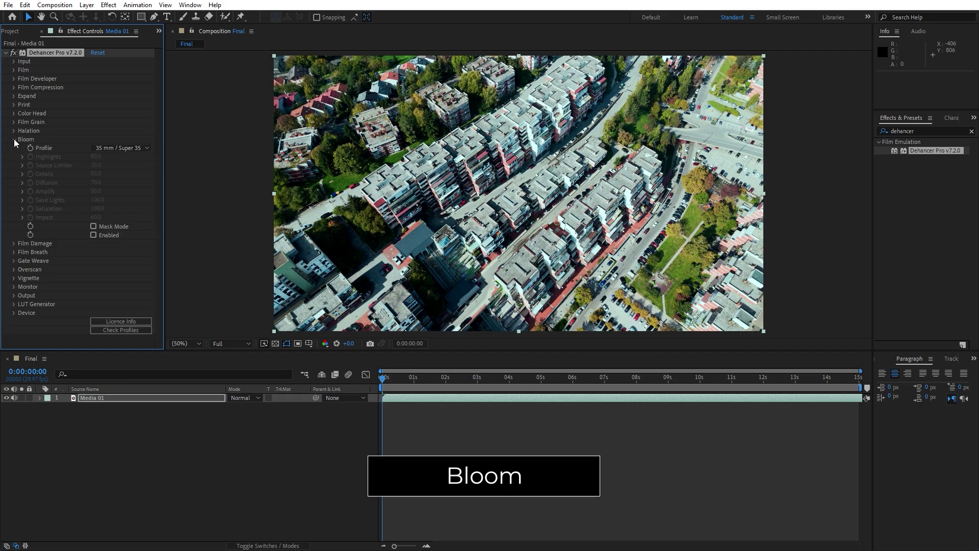
left_click(116, 149)
left_click(123, 170)
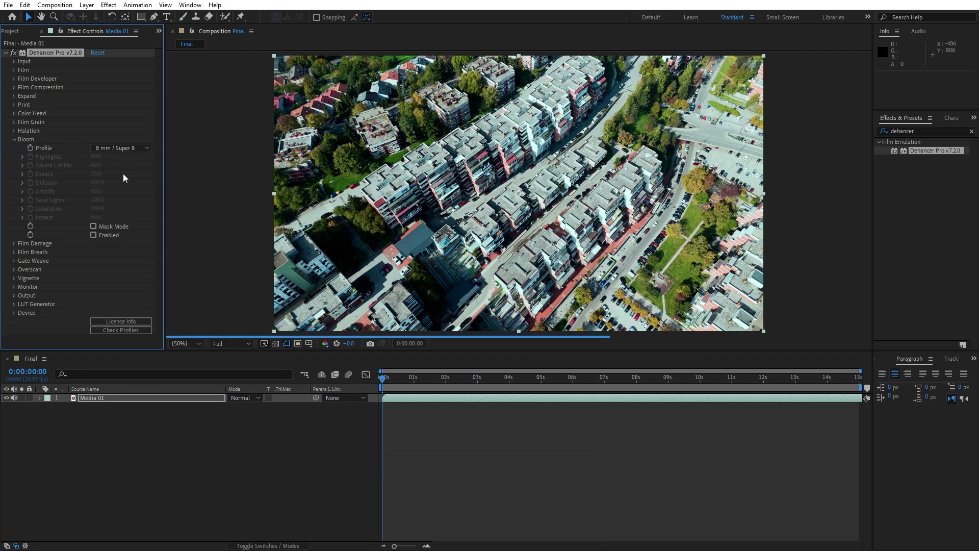
left_click(121, 149)
left_click(121, 160)
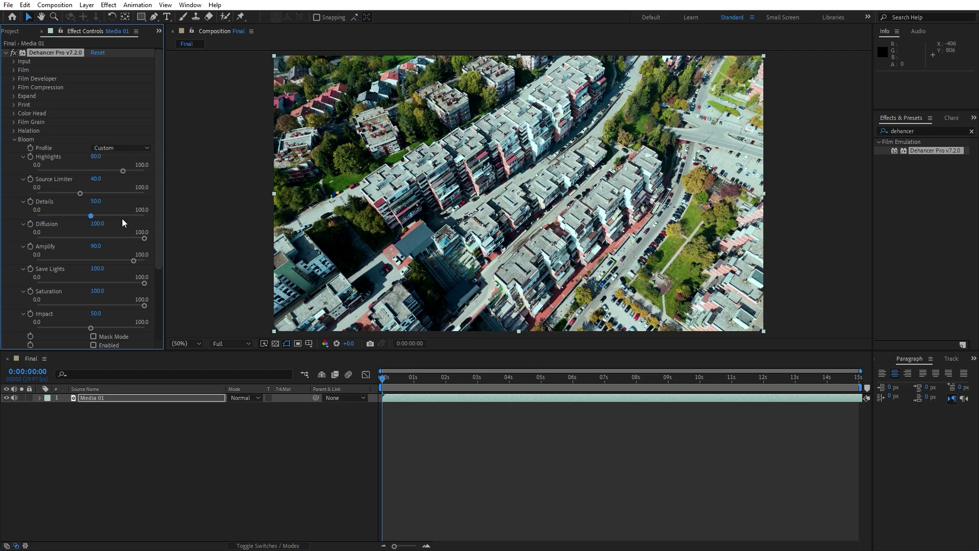
scroll(102, 265, "down", 1)
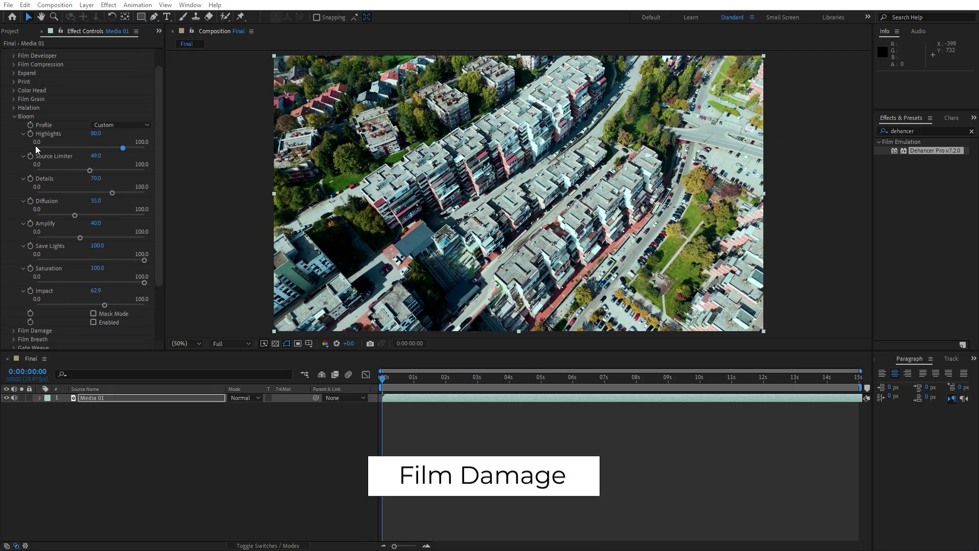
- Set the Film Damage profile to 8 mm / Super 8
left_click(17, 118)
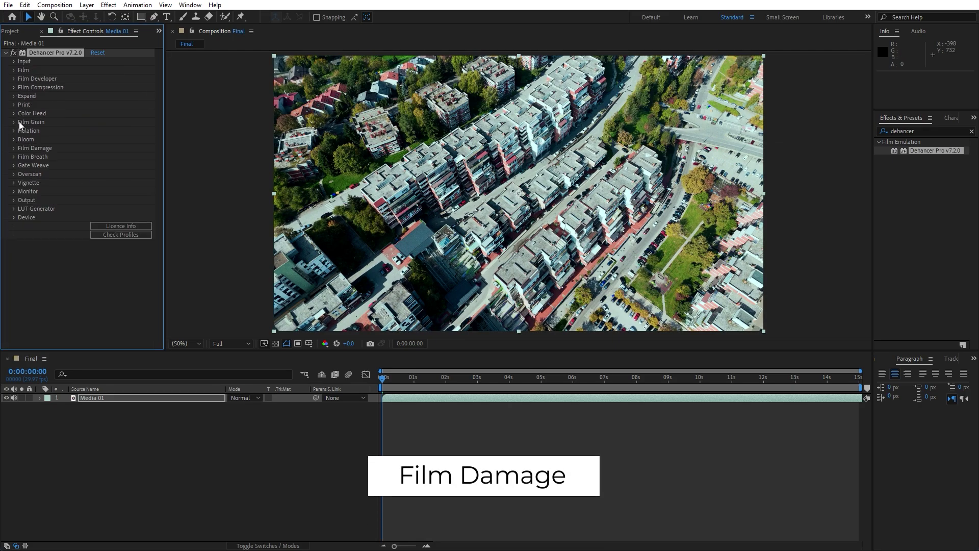
left_click(14, 148)
left_click(122, 157)
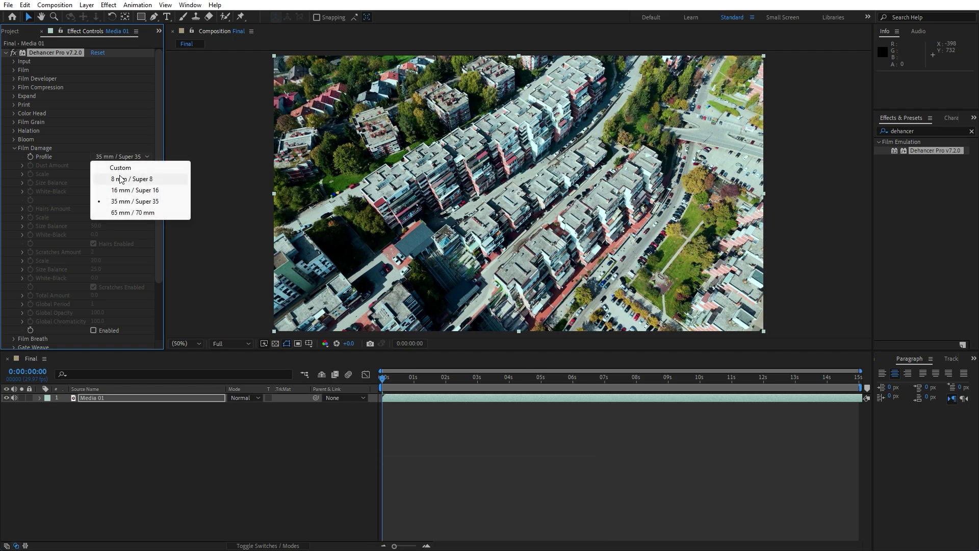
left_click(120, 178)
scroll(111, 223, "down", 1)
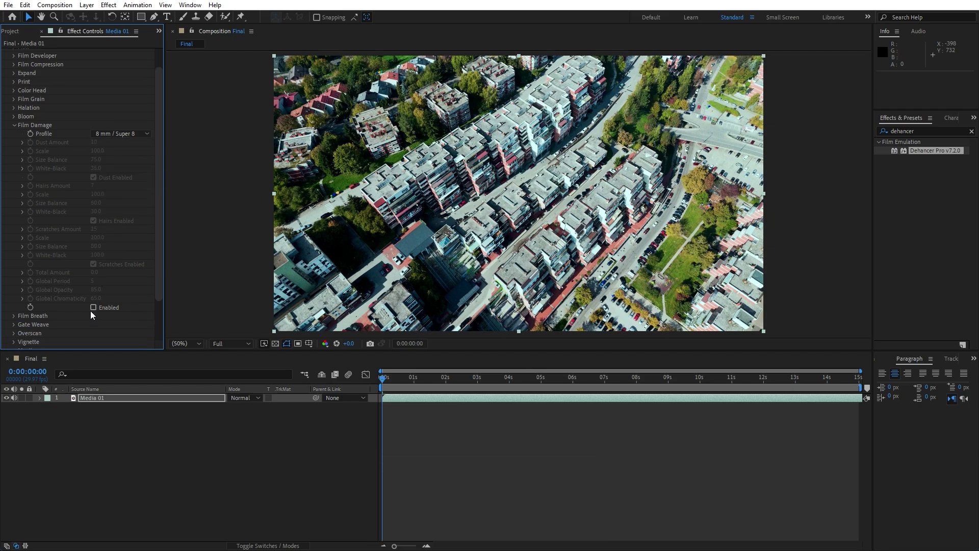
- Set Film Breath to 16 mm / Super 16 after trying 8 mm, then scrub the clip to preview
left_click(14, 126)
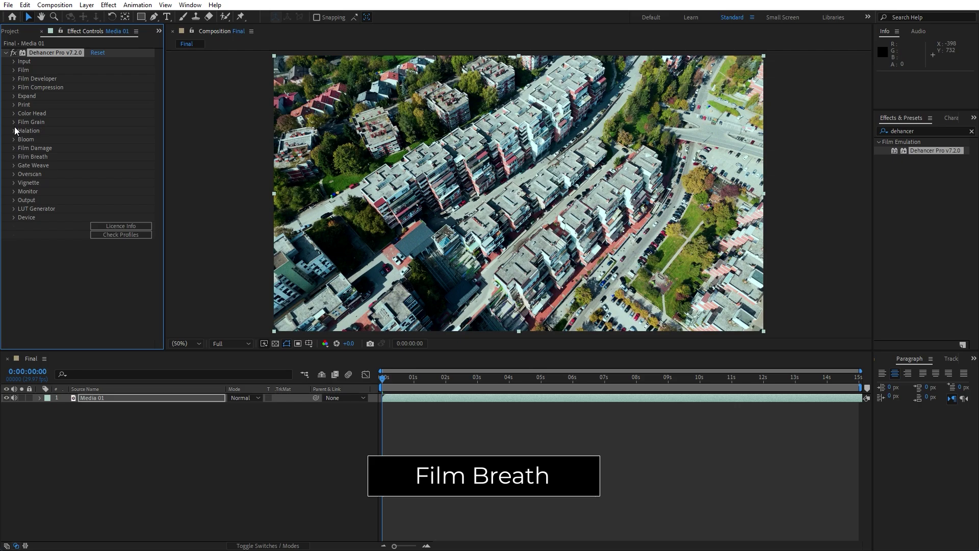
left_click(14, 158)
left_click(120, 166)
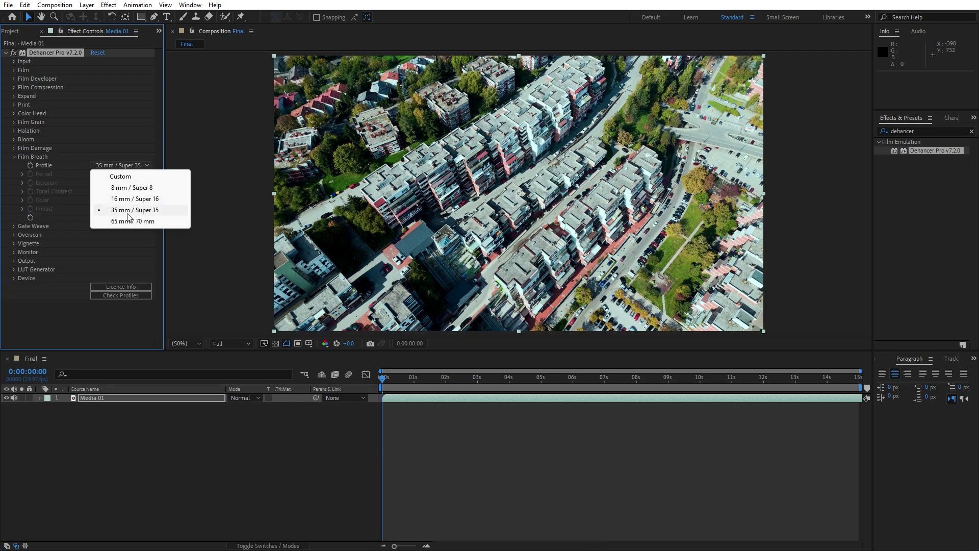
left_click(127, 188)
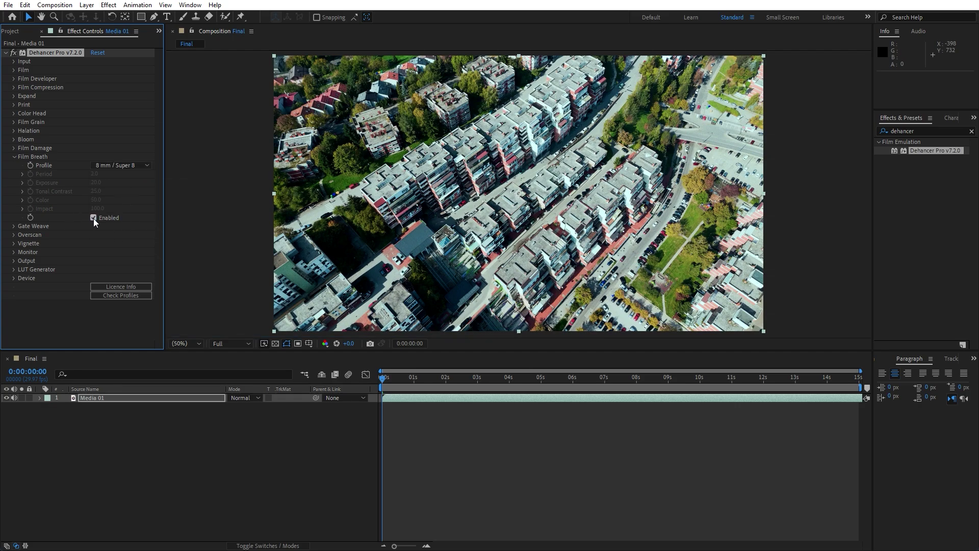
left_click(96, 167)
left_click(124, 201)
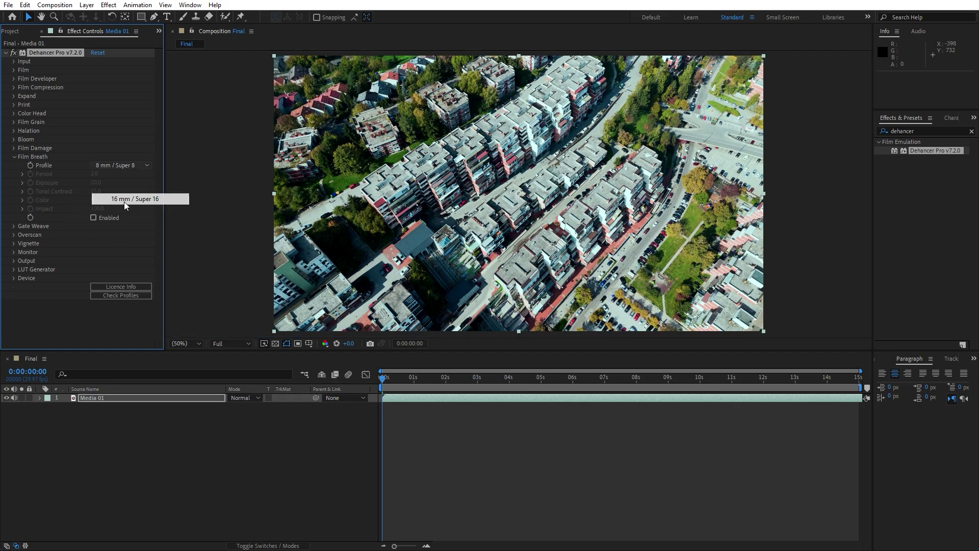
left_click_drag(393, 386, 576, 385)
- Preview Gate Weave at Half viewer resolution, then switch Gate Weave back off
left_click(14, 157)
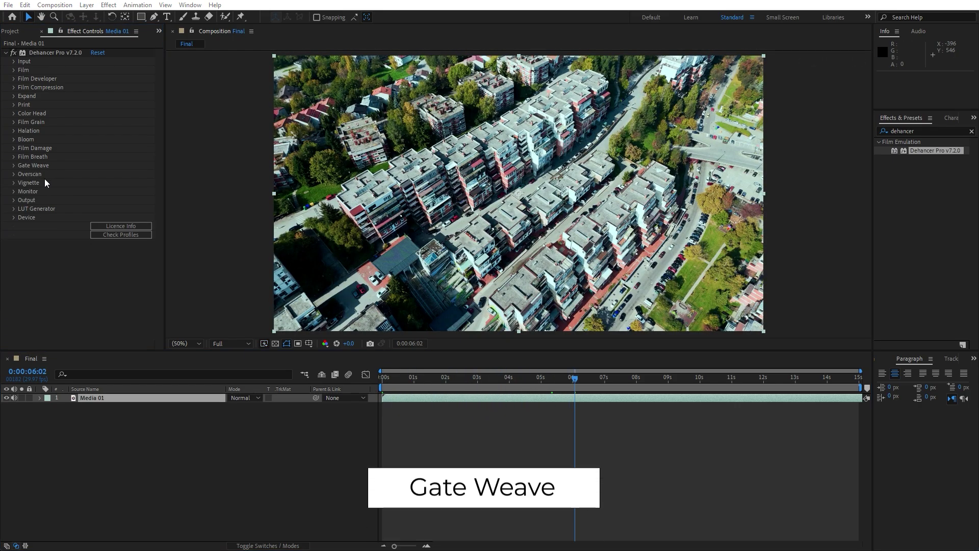
left_click(14, 165)
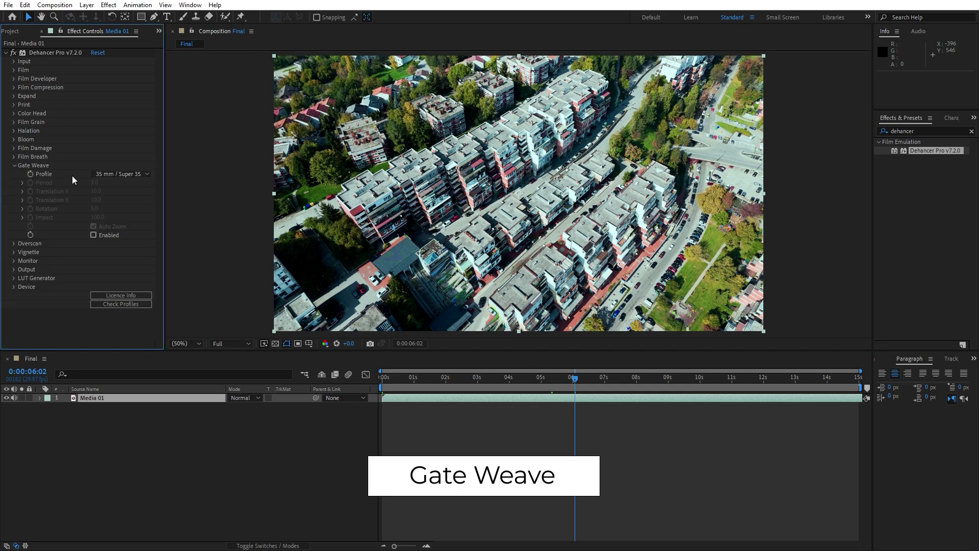
left_click(93, 234)
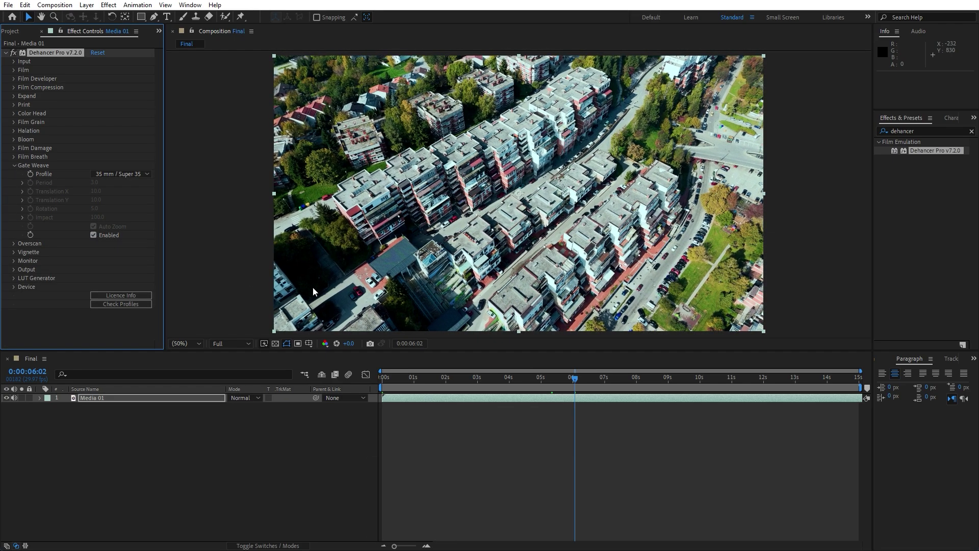
left_click_drag(546, 381, 474, 378)
left_click(226, 343)
left_click(239, 382)
left_click(93, 235)
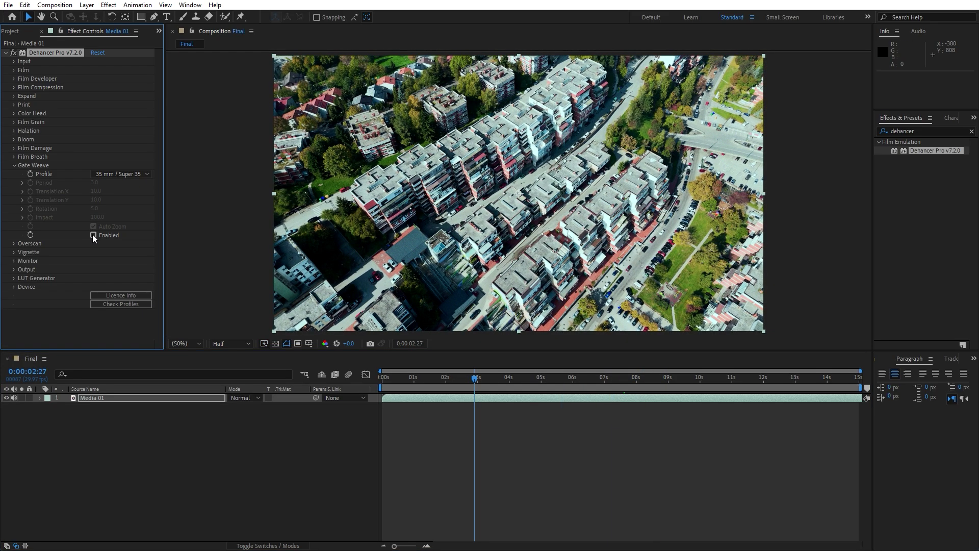
left_click(14, 166)
- Set Overscan Exposure to 2.0, Scale to 37.0 and Offset Y to 71.0
left_click(13, 174)
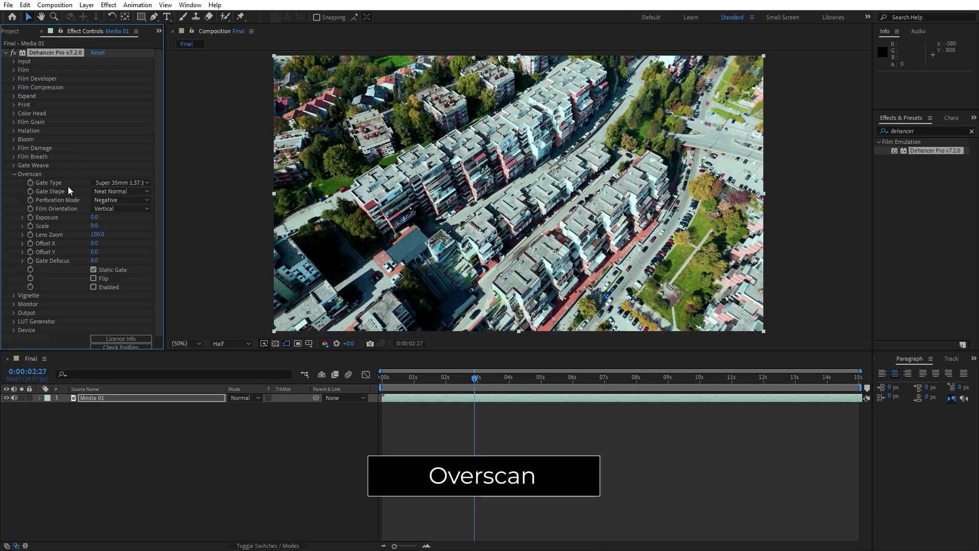
left_click_drag(96, 218, 214, 221)
left_click_drag(94, 226, 130, 252)
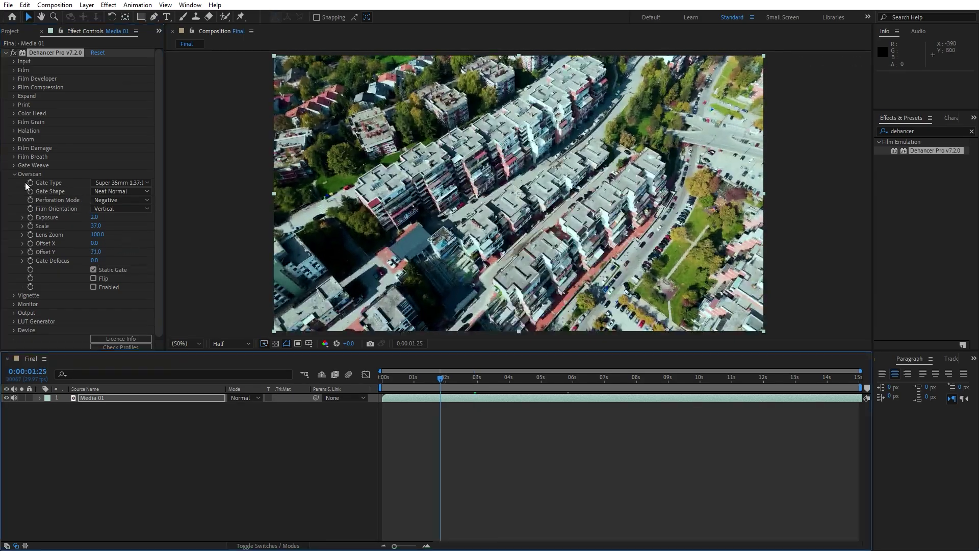
left_click(16, 176)
- Raise the Vignette exposure to 1.5 and adjust its feather
left_click(14, 182)
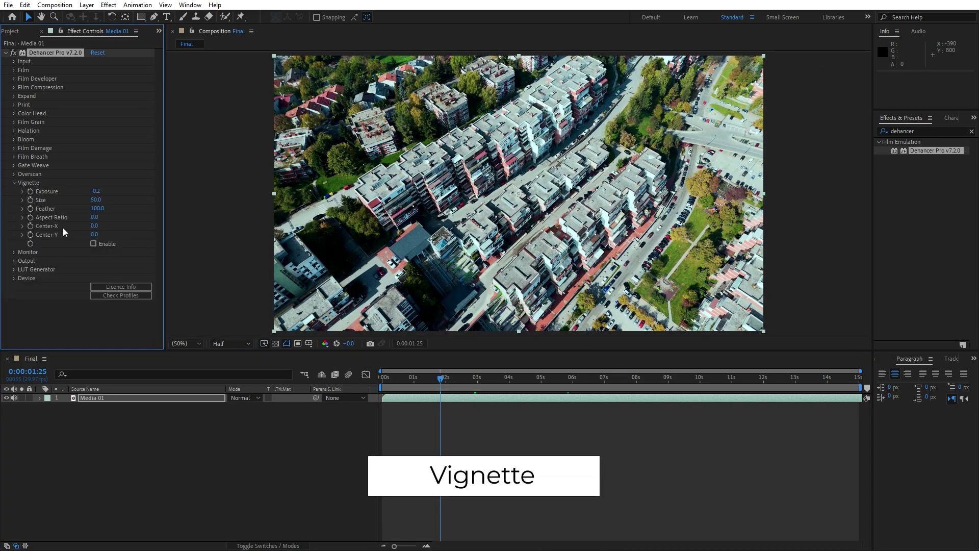
left_click_drag(94, 191, 187, 197)
left_click_drag(100, 210, 191, 209)
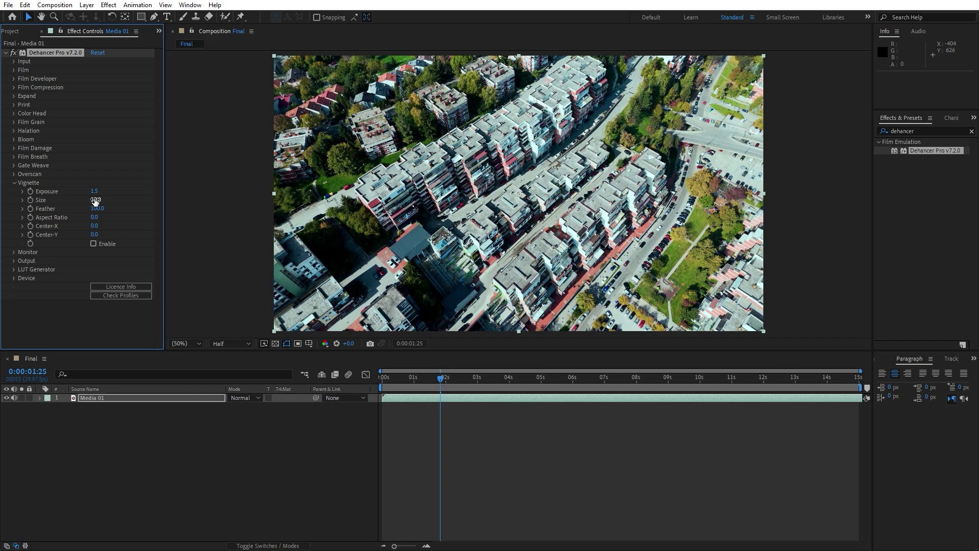
left_click(14, 183)
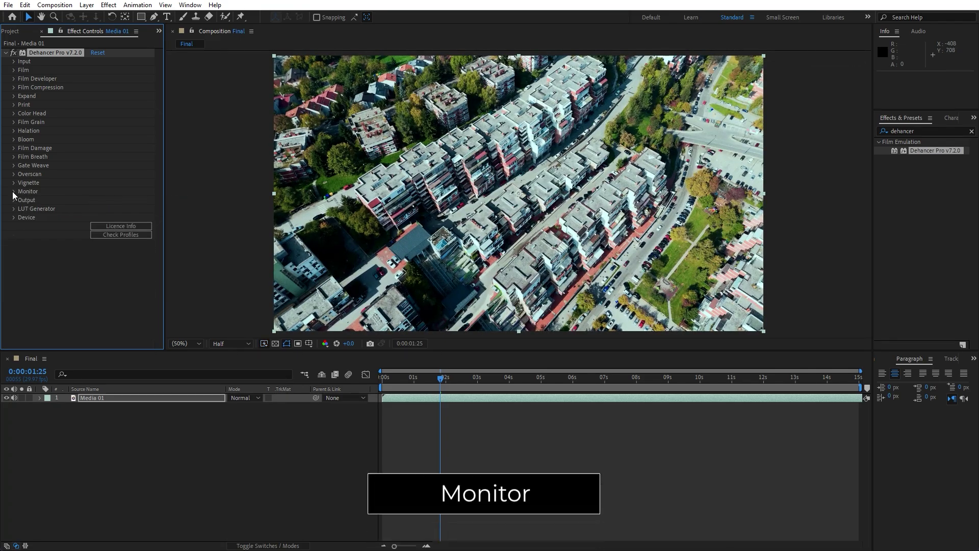
- Toggle Monitor's False Color IRE and Clipping Indication views on and off, leaving both off
left_click(13, 191)
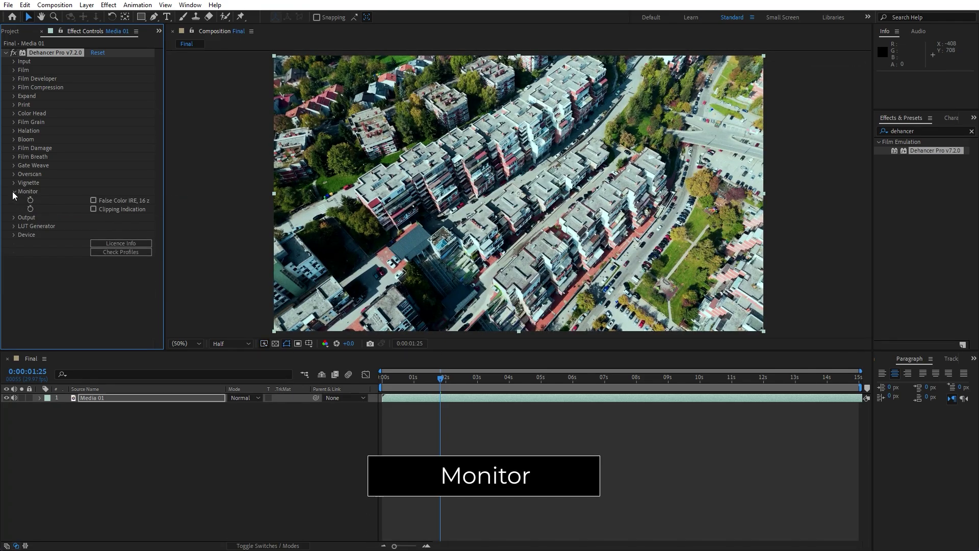
left_click(93, 200)
left_click(93, 209)
left_click(94, 209)
left_click(93, 200)
left_click(93, 201)
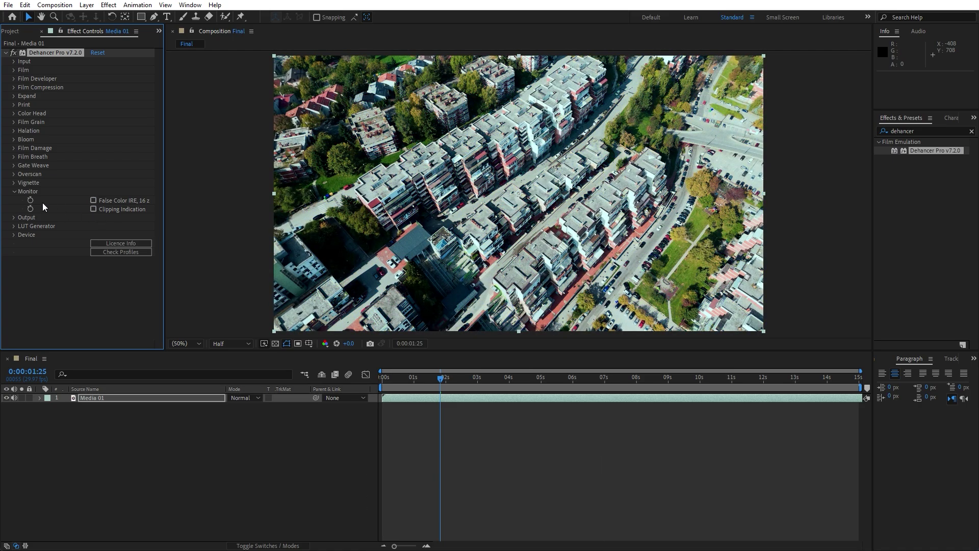
left_click(93, 209)
left_click(94, 209)
left_click(94, 200)
left_click(94, 200)
left_click_drag(454, 380, 498, 387)
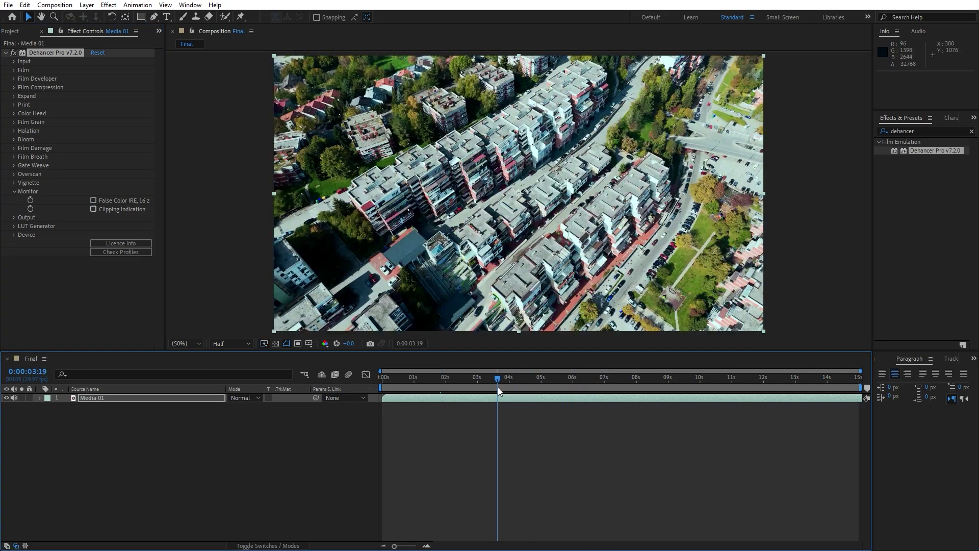
left_click(14, 192)
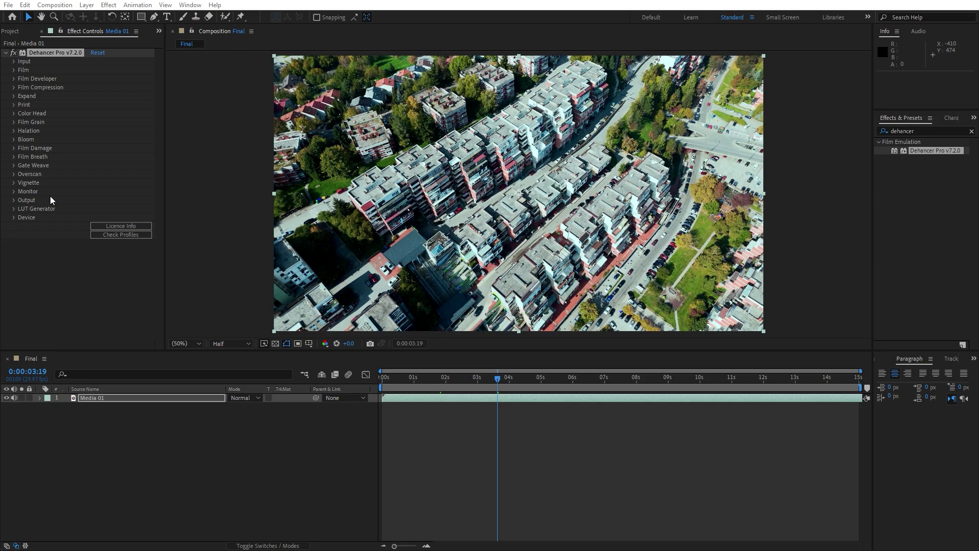
- Check Dehancer's Output Total Impact and keep it at 100
left_click(15, 200)
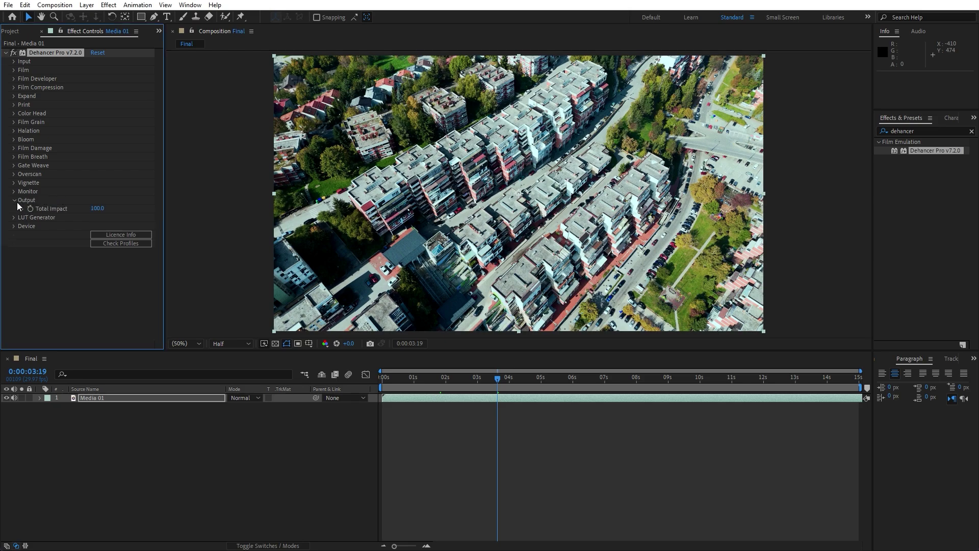
left_click_drag(96, 208, 97, 243)
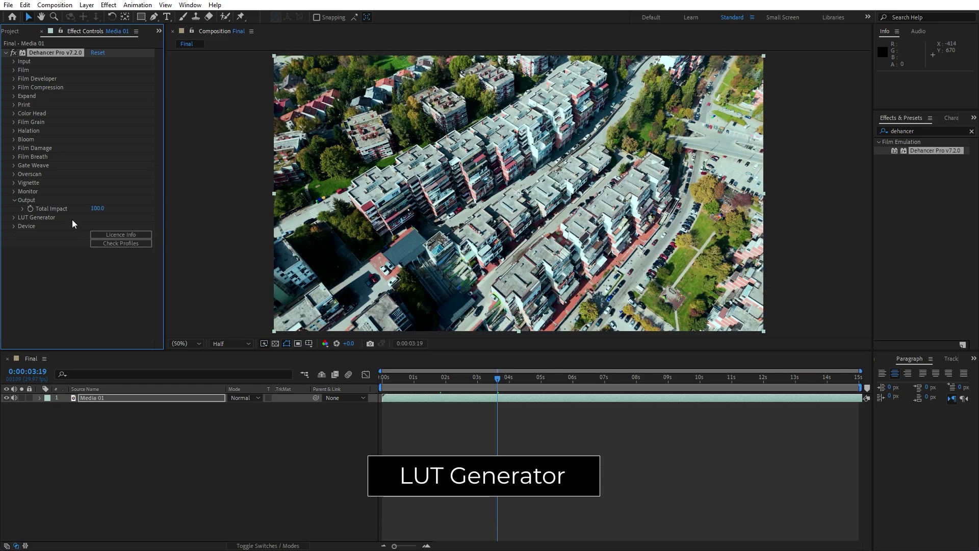
left_click(14, 202)
- Set the LUT Generator's LUT Size to Normal (33x33x33)
left_click(14, 209)
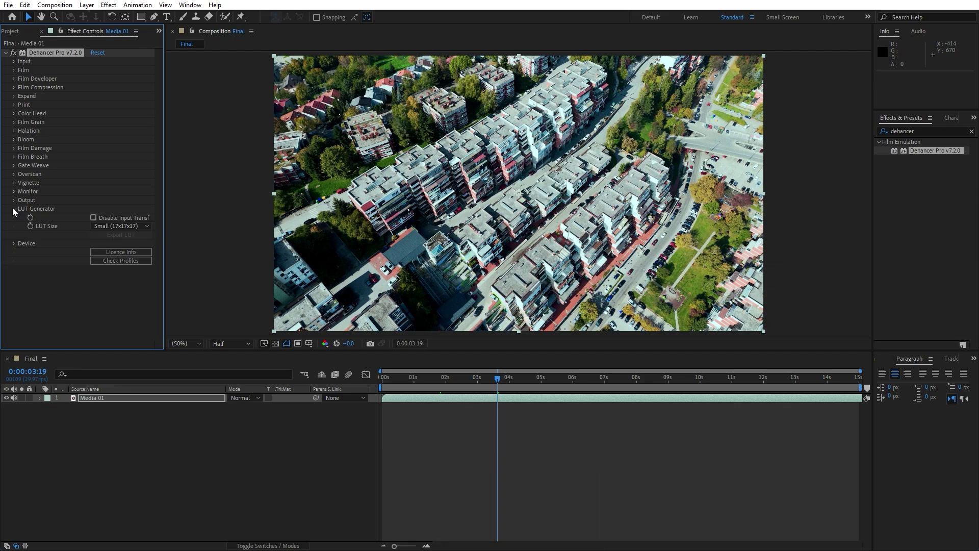
left_click(102, 226)
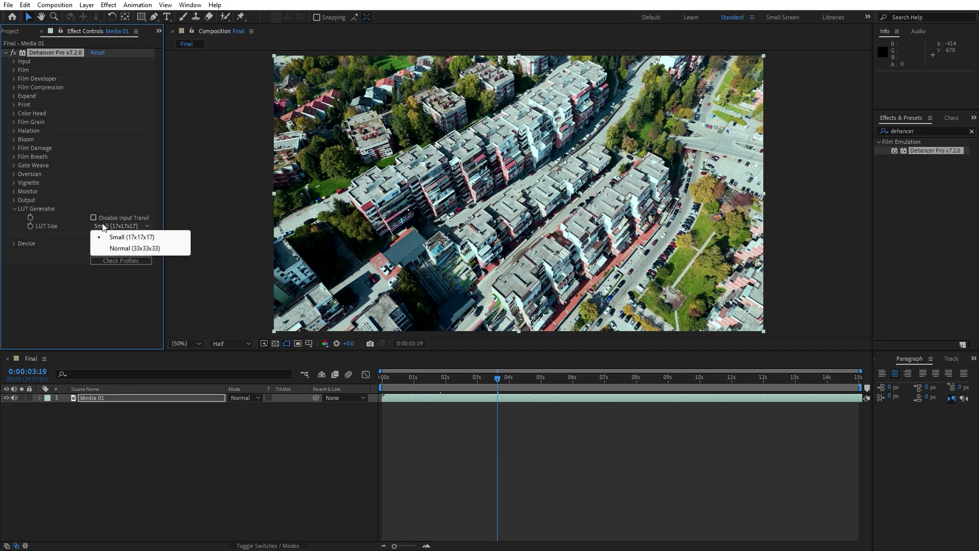
left_click(65, 299)
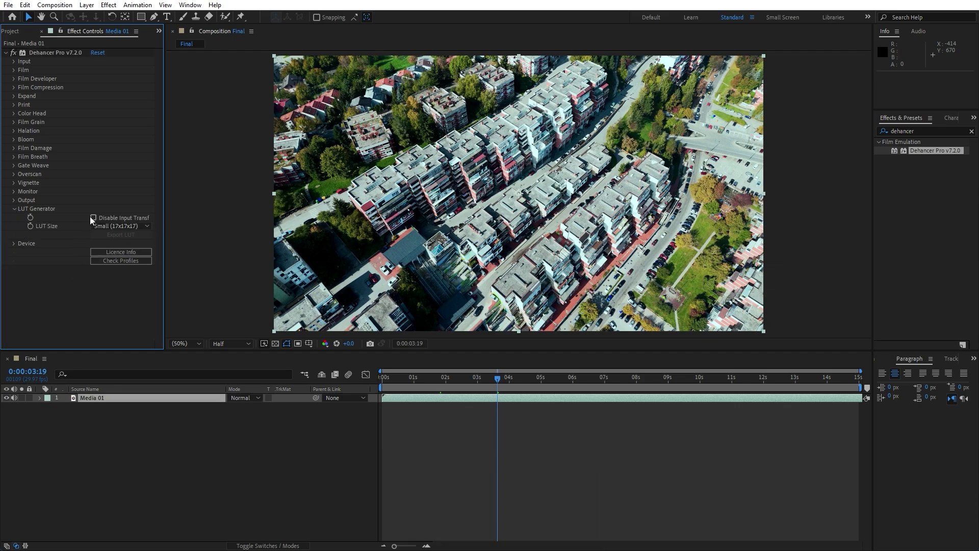
left_click(121, 225)
left_click(124, 248)
left_click(121, 226)
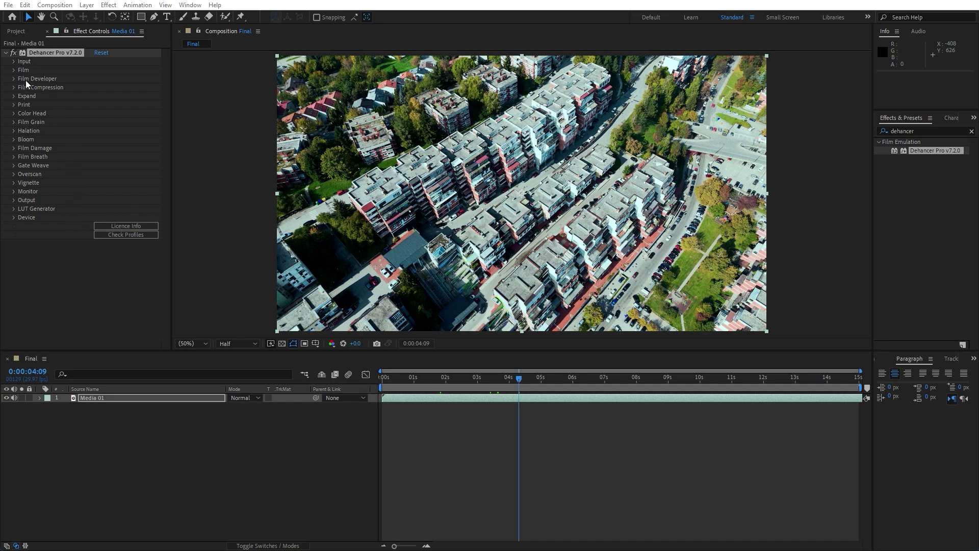
left_click(13, 61)
left_click(13, 62)
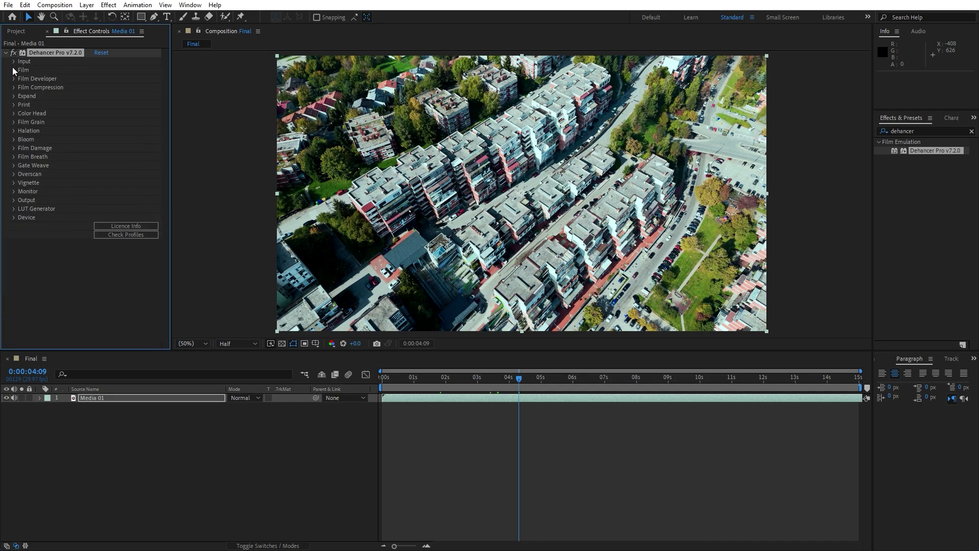
left_click(13, 71)
left_click(13, 71)
left_click(13, 78)
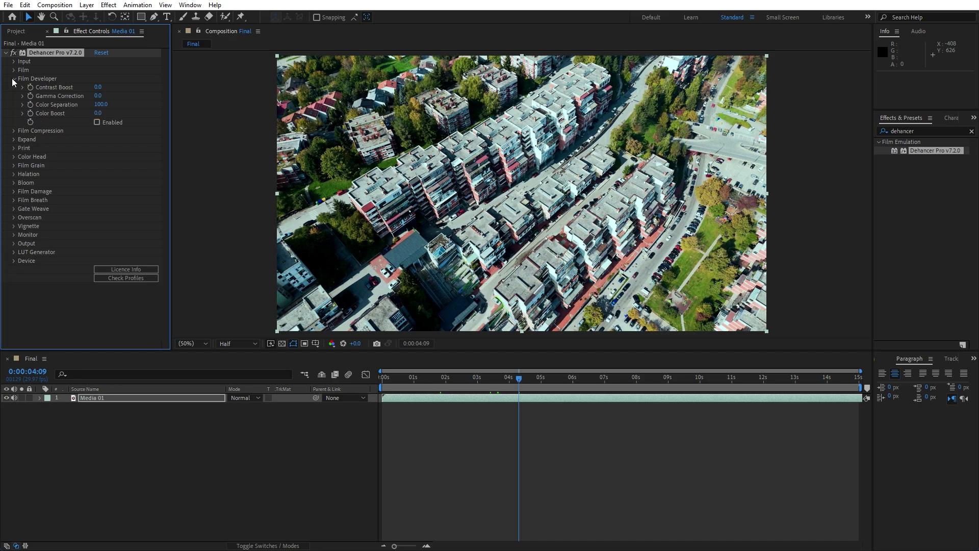
left_click(12, 78)
left_click(13, 87)
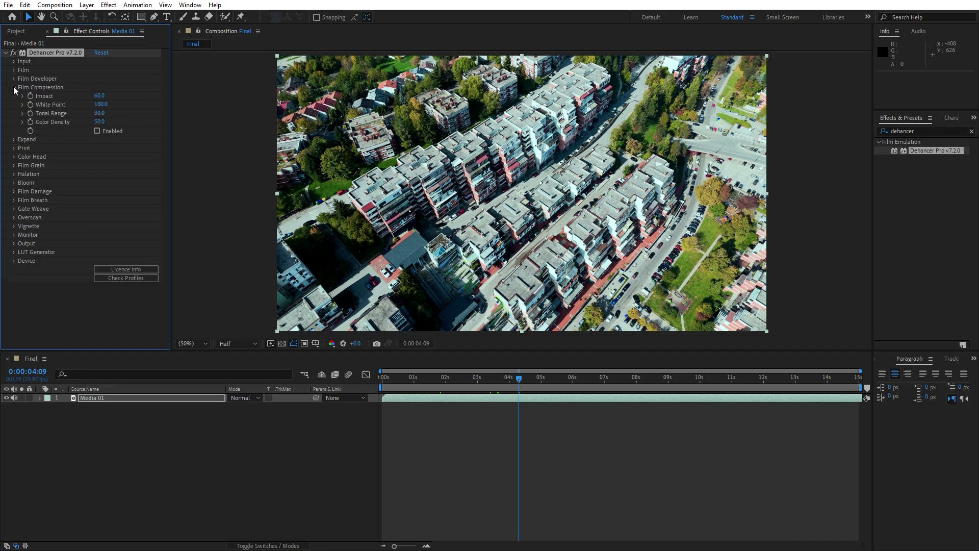
left_click(13, 88)
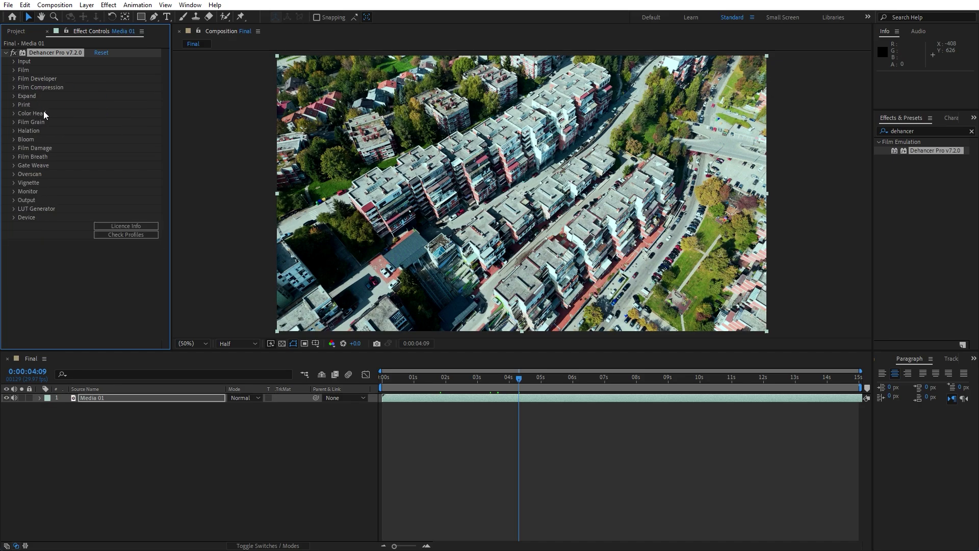
left_click(13, 131)
left_click(11, 131)
left_click_drag(505, 391, 540, 381)
left_click(247, 341)
left_click(239, 400)
left_click(472, 378)
left_click_drag(472, 378, 536, 378)
left_click(235, 345)
left_click(247, 383)
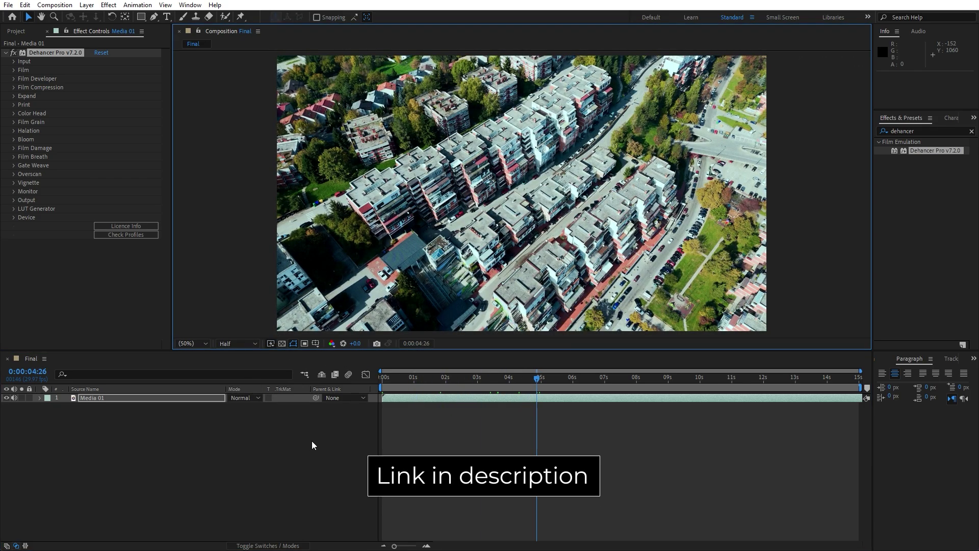
- Play the graded Final composition, stop it, then replay it from the beginning
key("space")
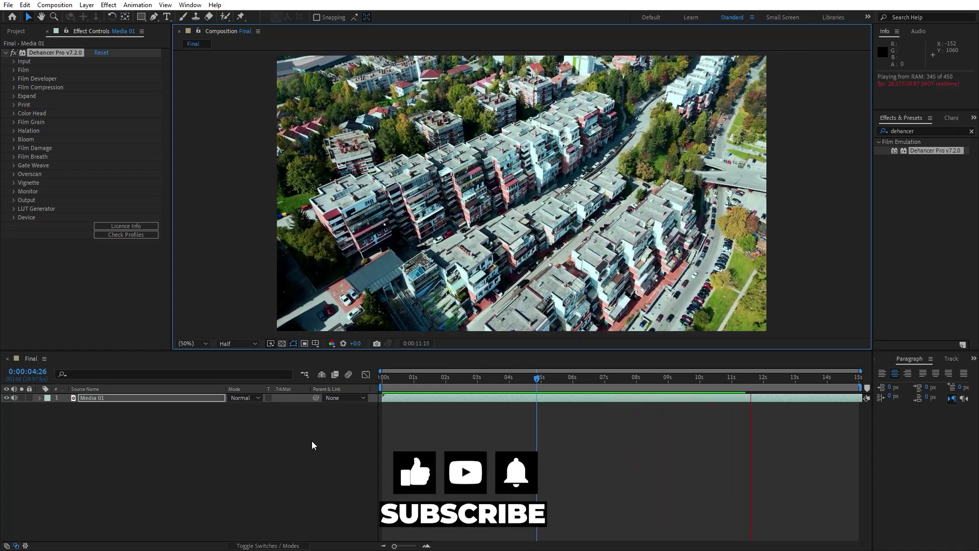
key("space")
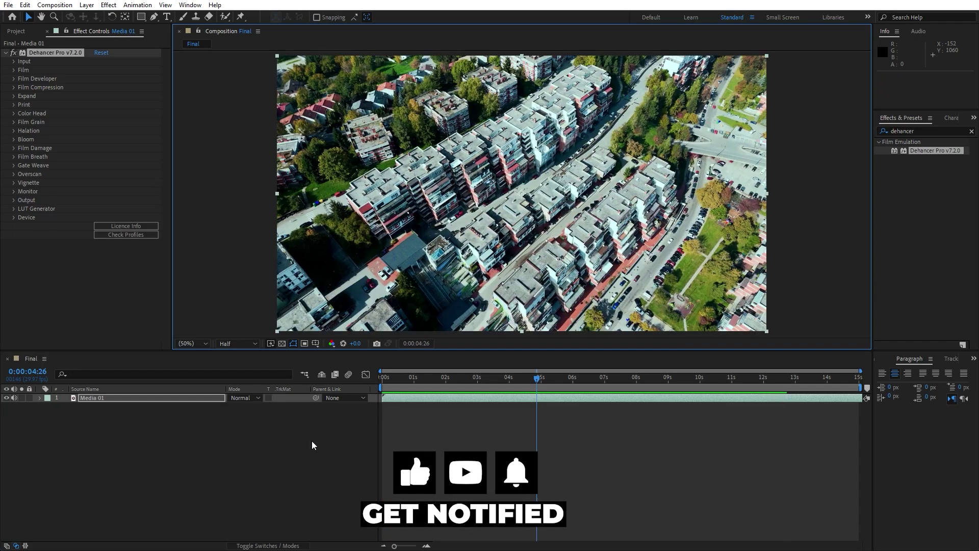
key("space")
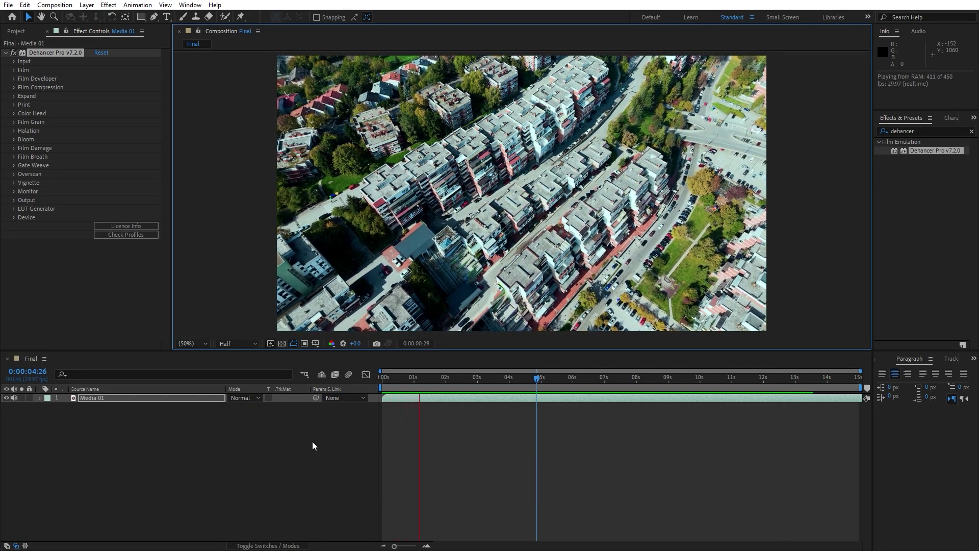